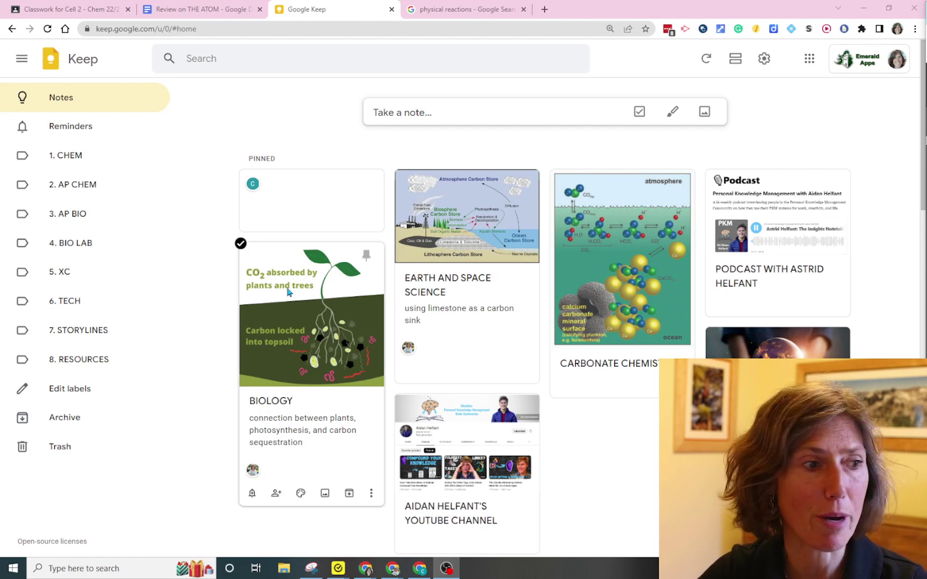
Step: Preview the BIOLOGY, EARTH AND SPACE SCIENCE, carbonate chemistry and SOLVE CLIMATE CHANGE notes
left_click(292, 296)
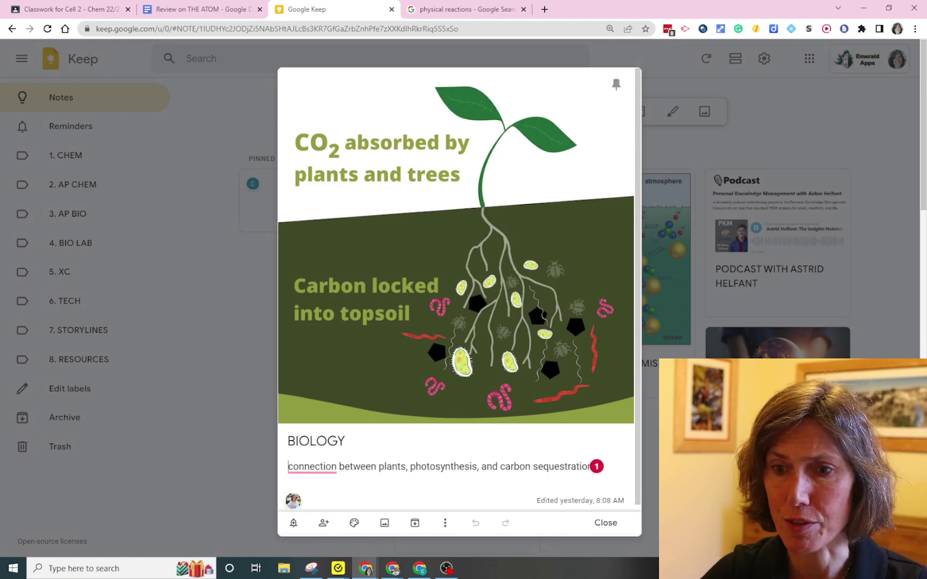
left_click(605, 524)
left_click(482, 287)
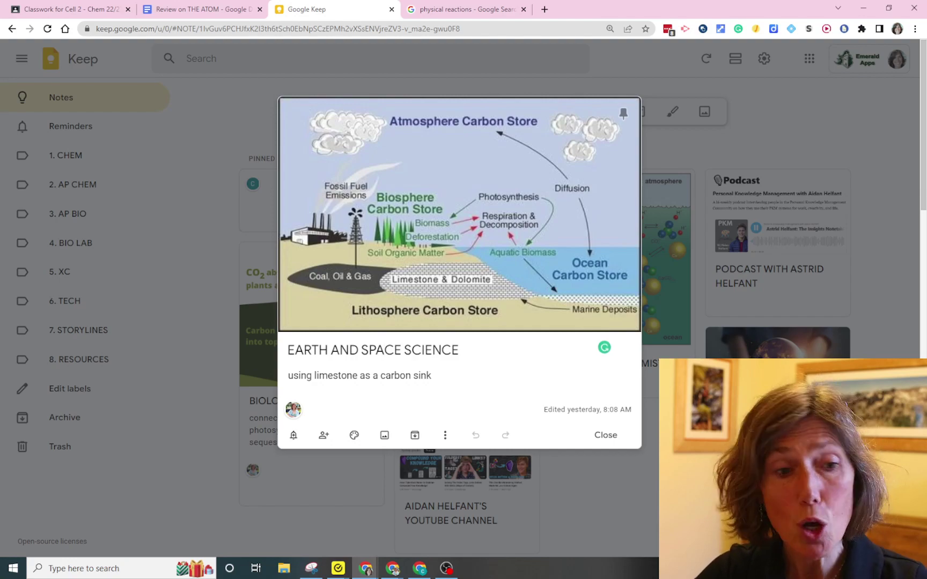
left_click(606, 435)
left_click(657, 304)
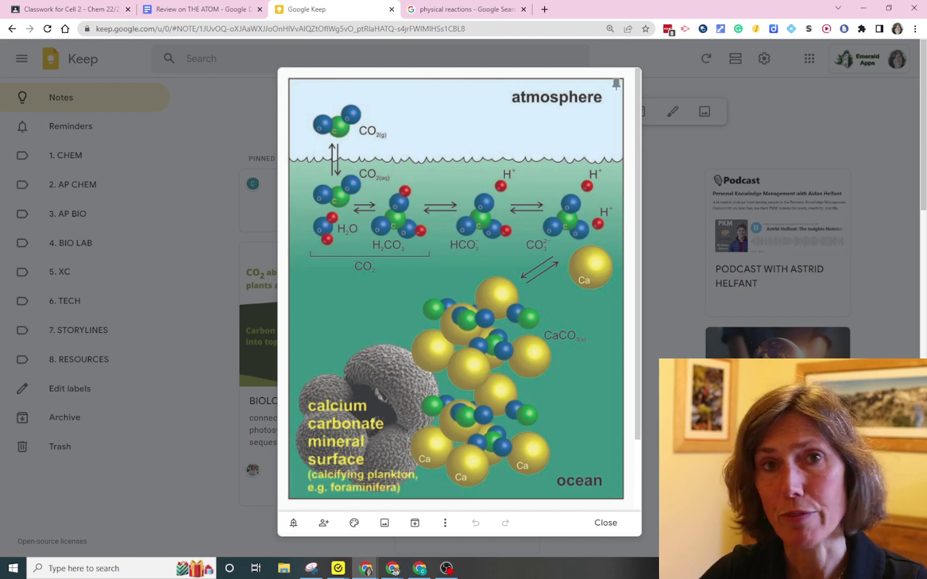
left_click(605, 523)
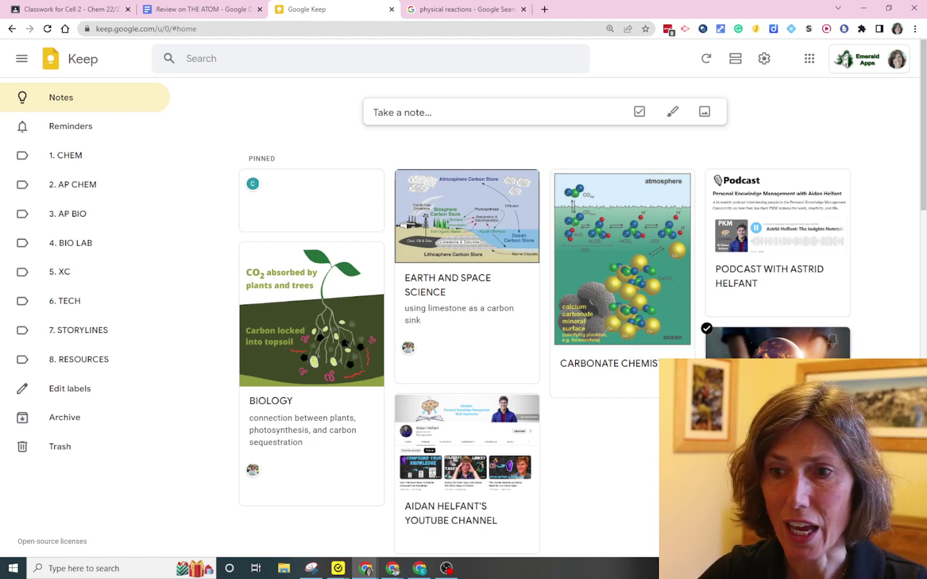
left_click(777, 376)
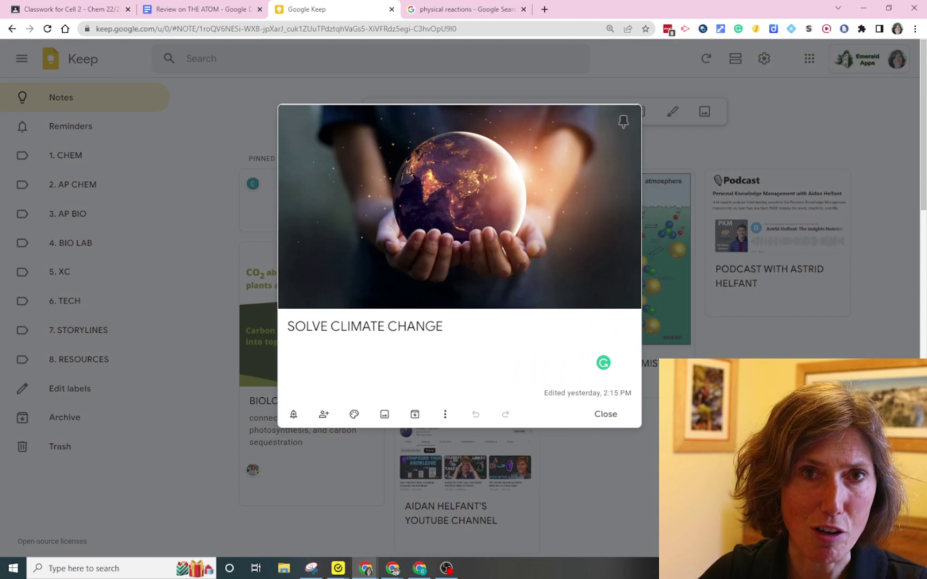
left_click(597, 415)
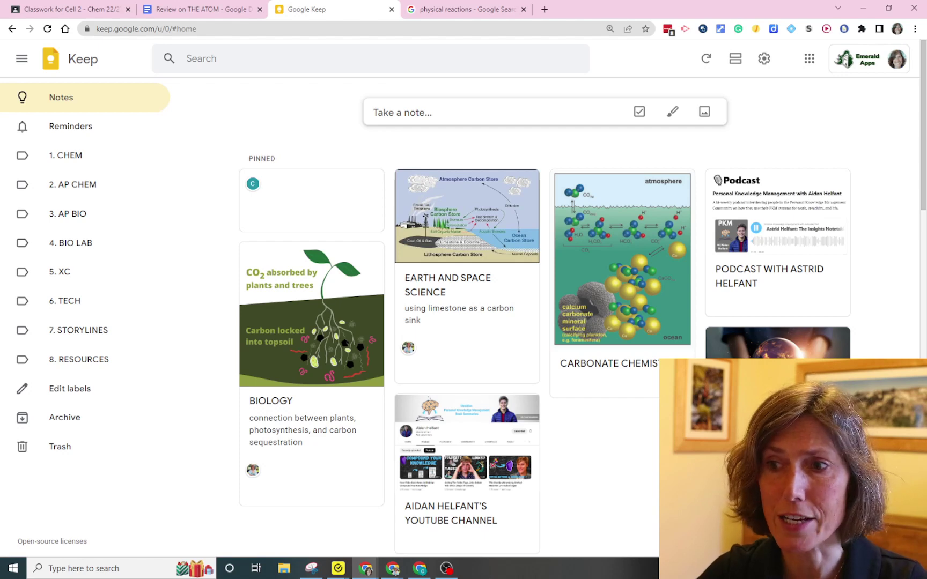
Step: Step through the 1. CHEM, 2. AP CHEM and 3. AP BIO labels to reach 4. BIO LAB
left_click(75, 157)
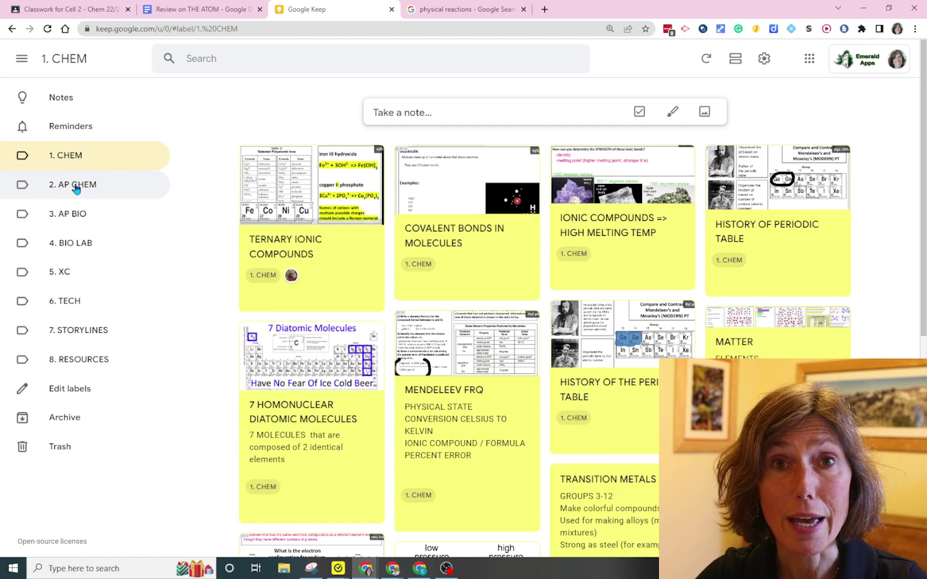
left_click(75, 188)
left_click(72, 217)
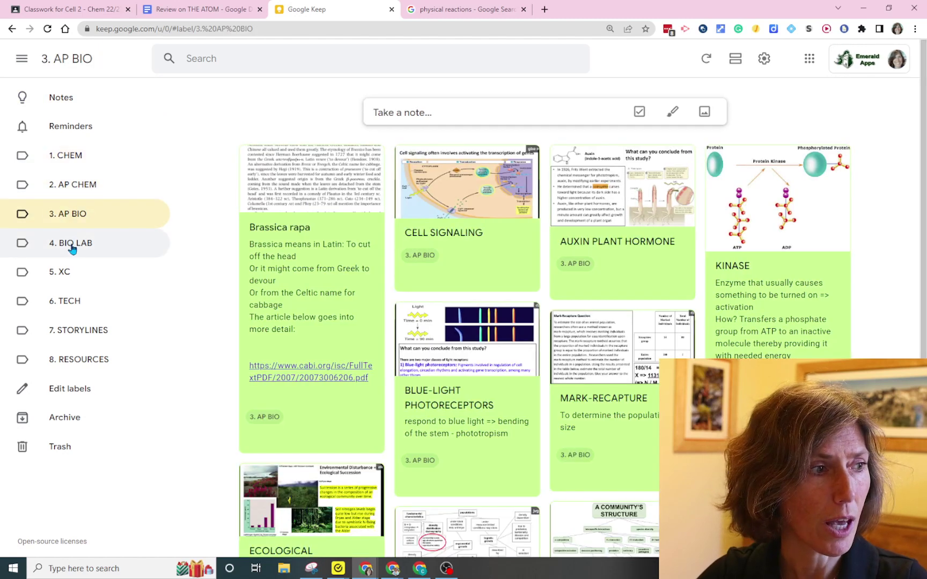
left_click(73, 248)
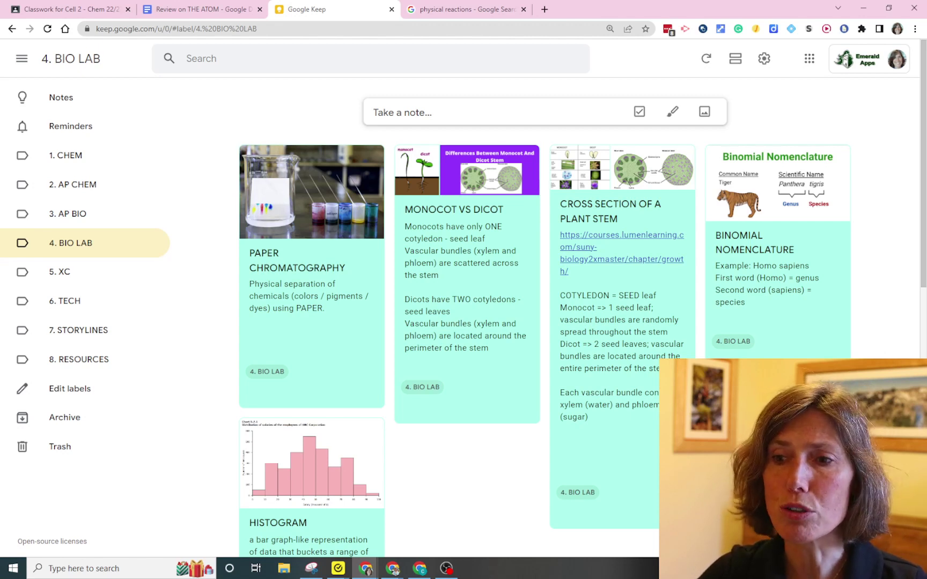
Step: Return to the full Notes board and briefly view the YouTube channel note
left_click(60, 105)
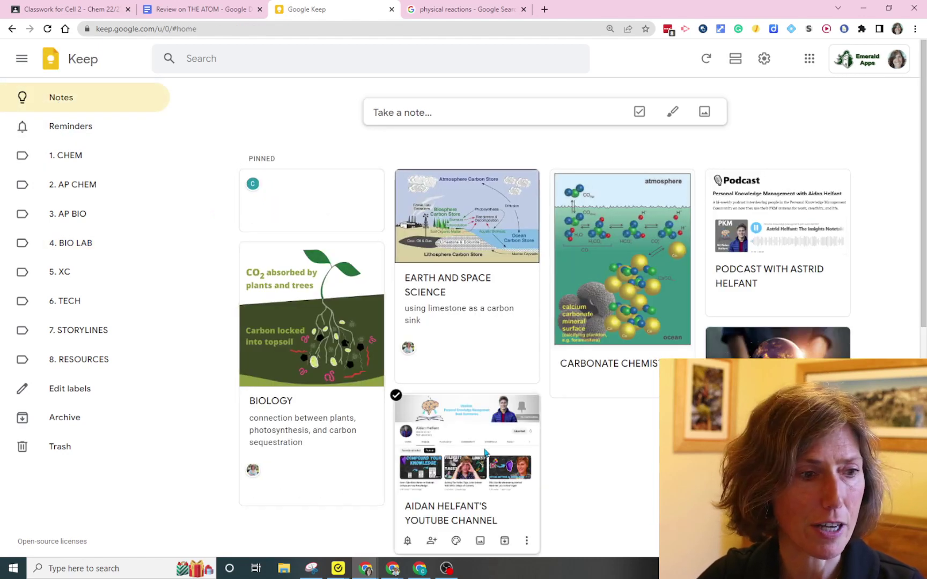
left_click(466, 467)
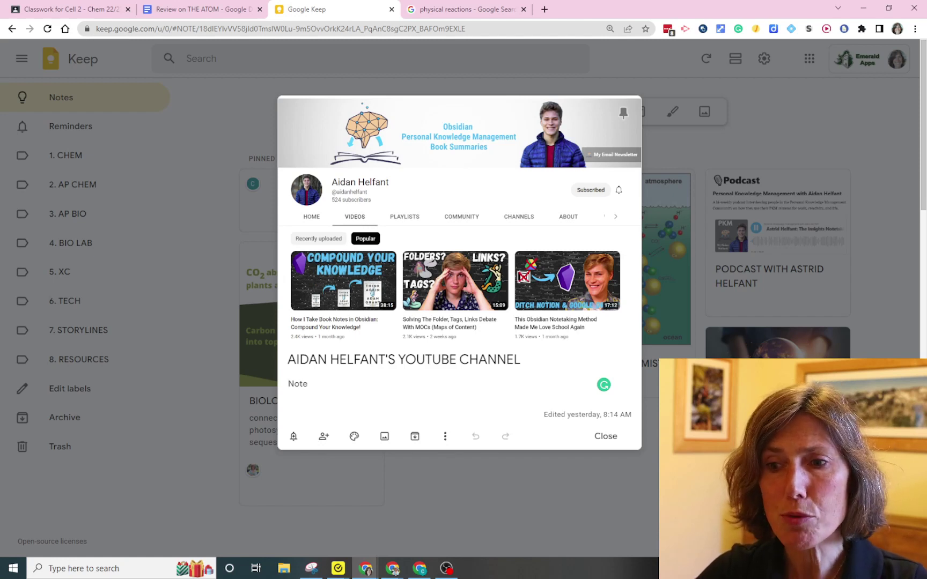
left_click(606, 437)
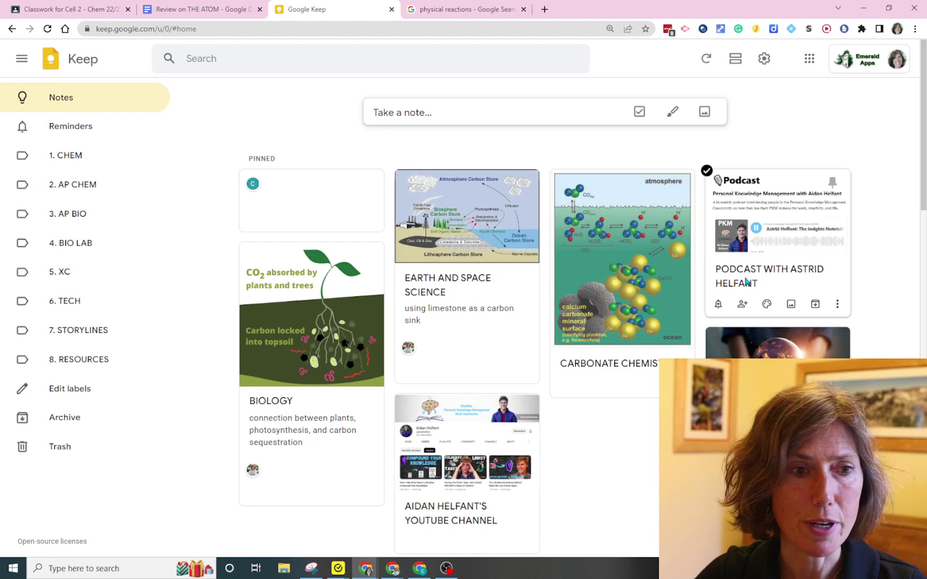
Step: Glance at the Podcast note, then open the blank pinned note for editing
left_click(744, 279)
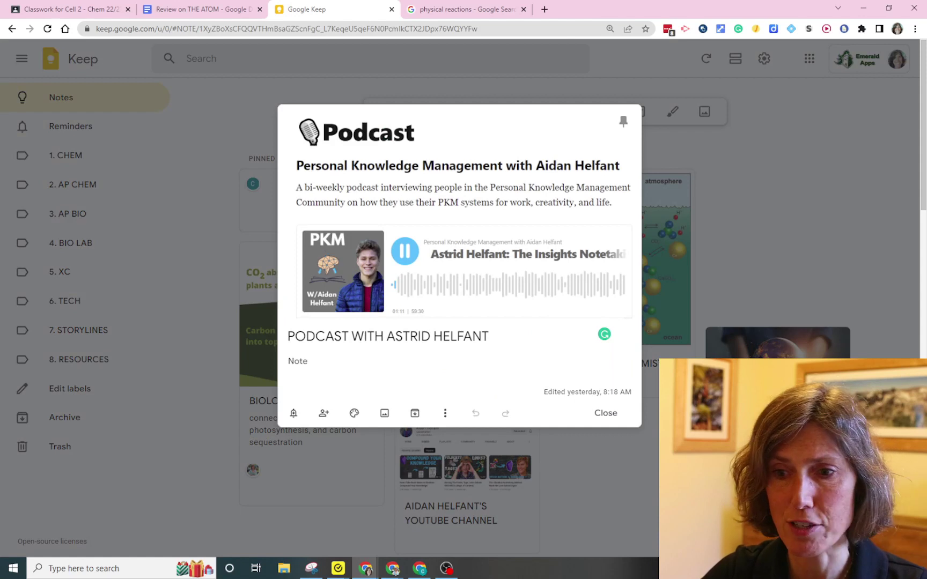
left_click(463, 336)
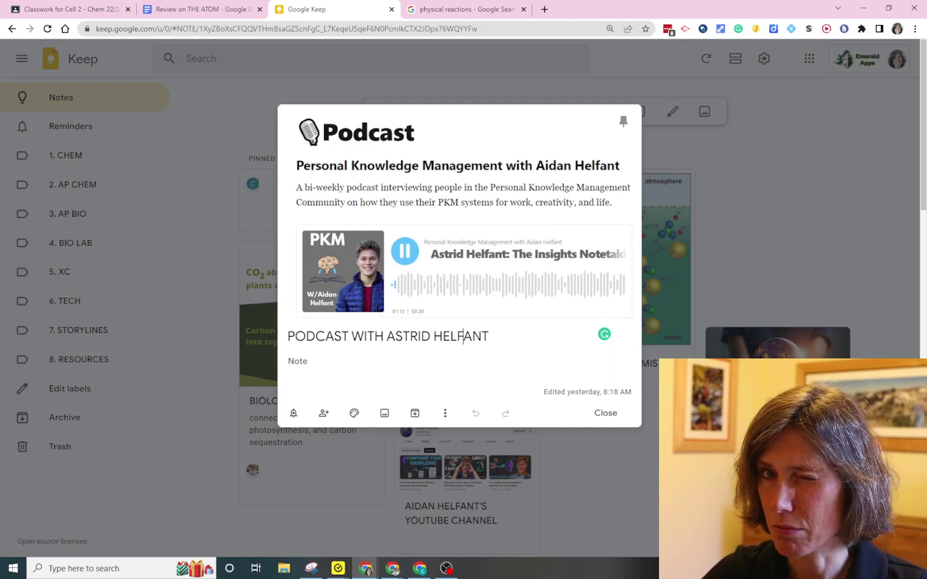
left_click(605, 414)
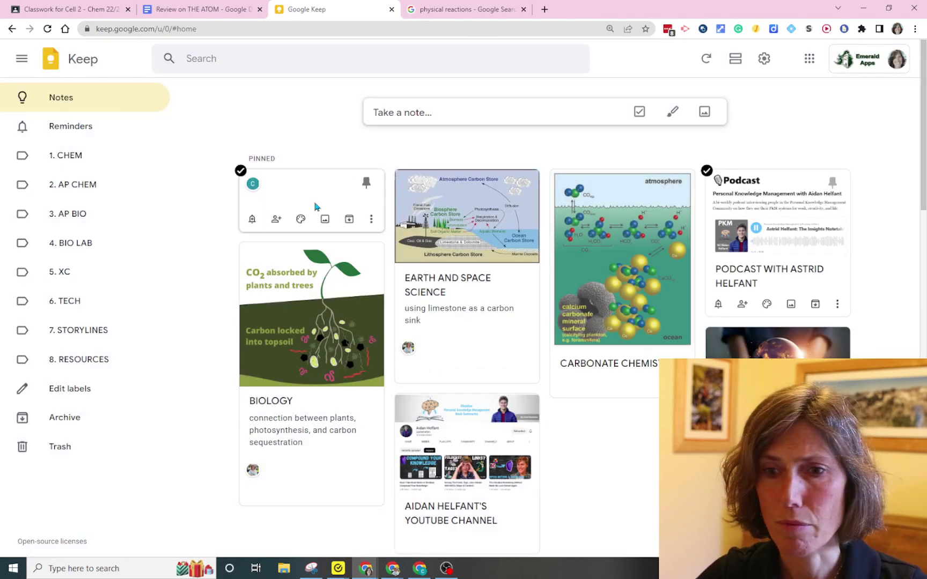
left_click(314, 207)
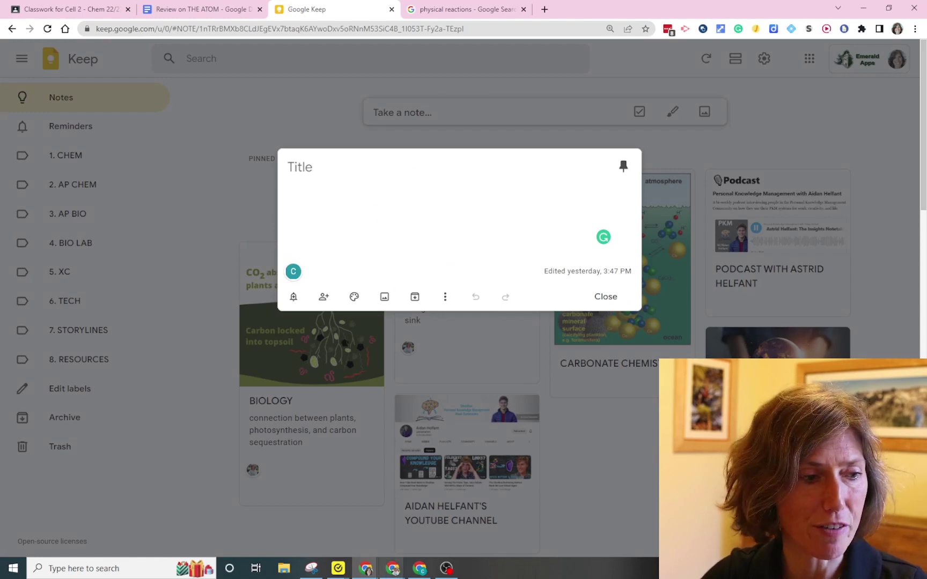
mouse_move(394, 570)
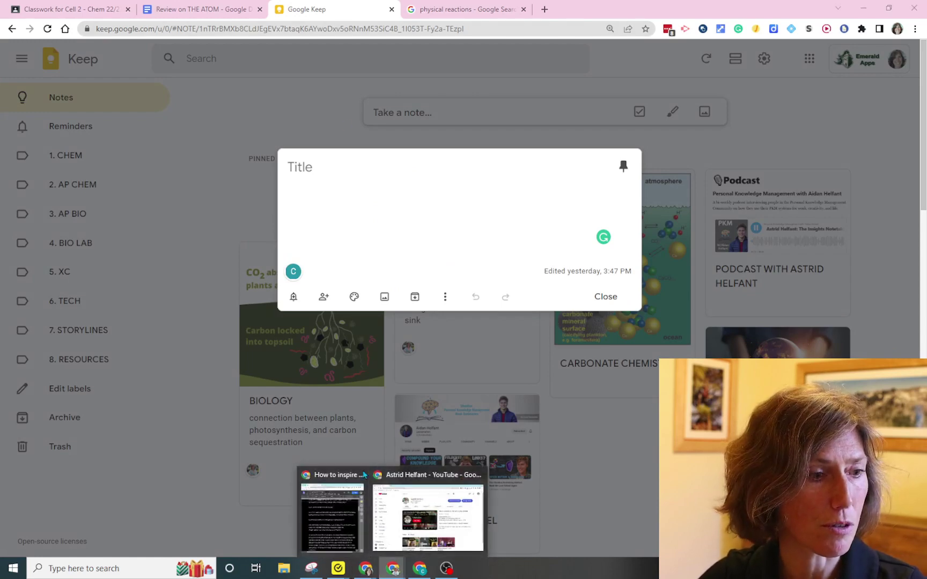
left_click(413, 508)
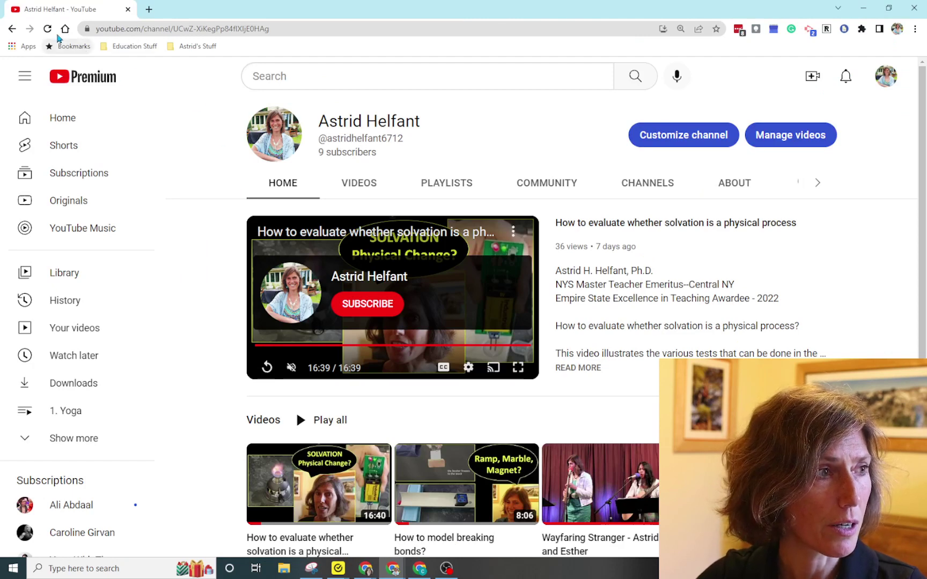
left_click(48, 31)
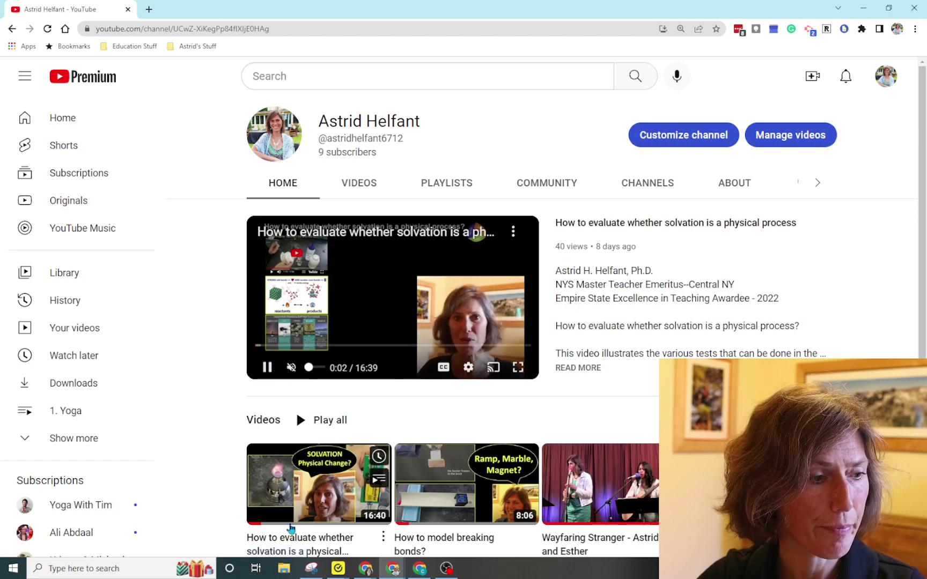
mouse_move(383, 570)
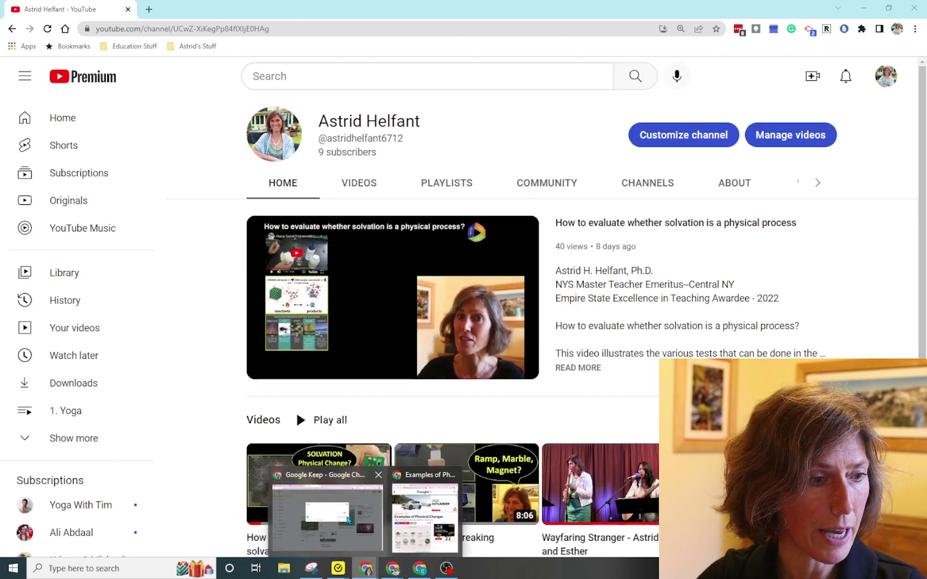
left_click(354, 483)
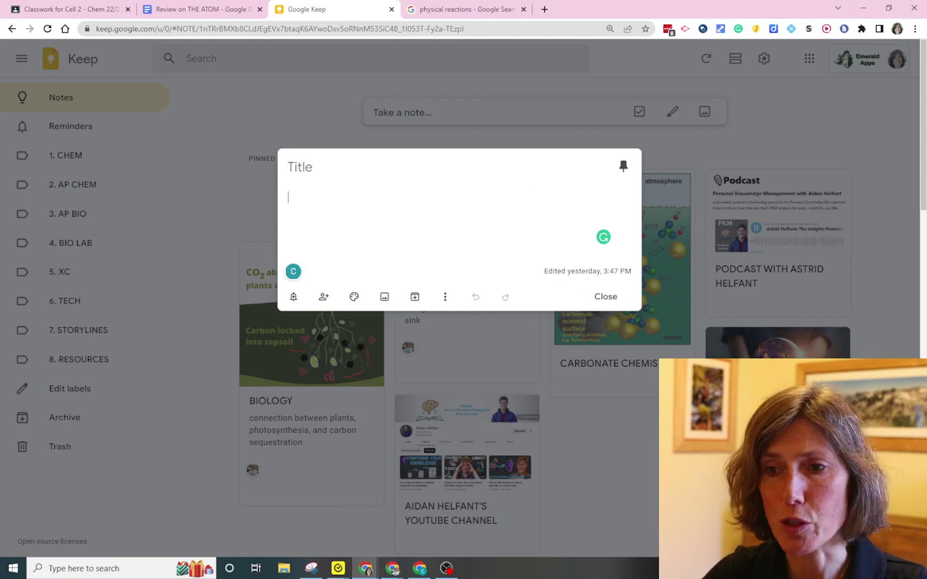
Step: Title the empty note 'physical change' and write 'Example: melting and freezing' in its body
left_click(323, 169)
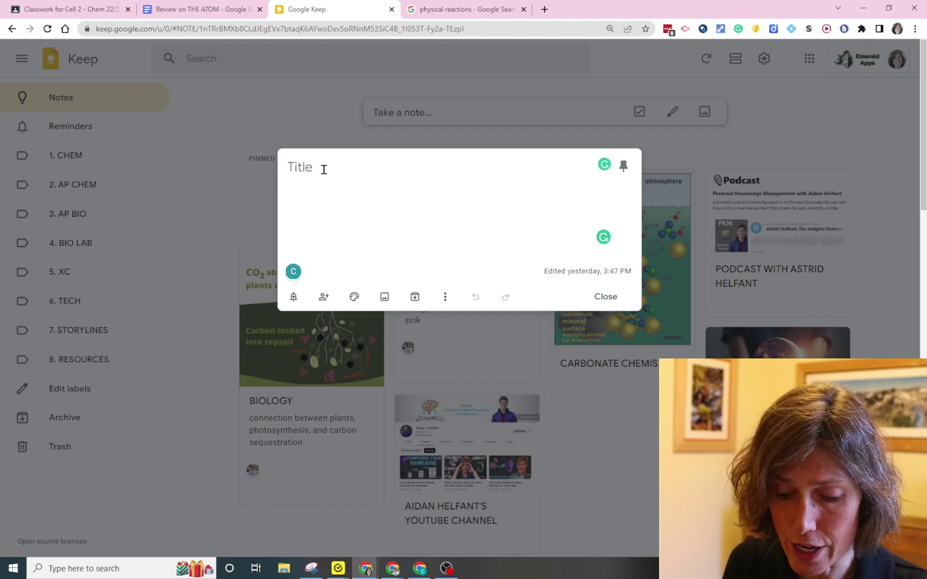
type("p")
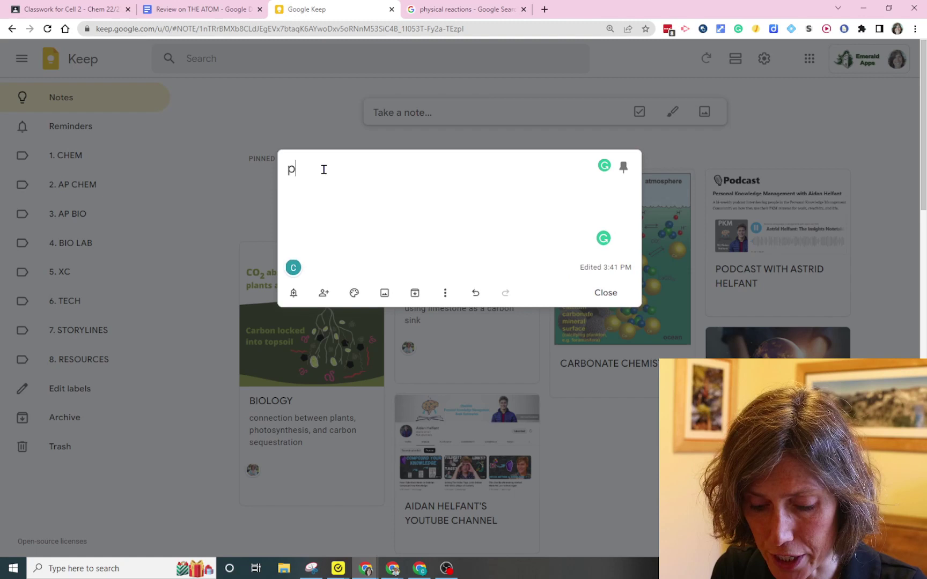
type("hysical change")
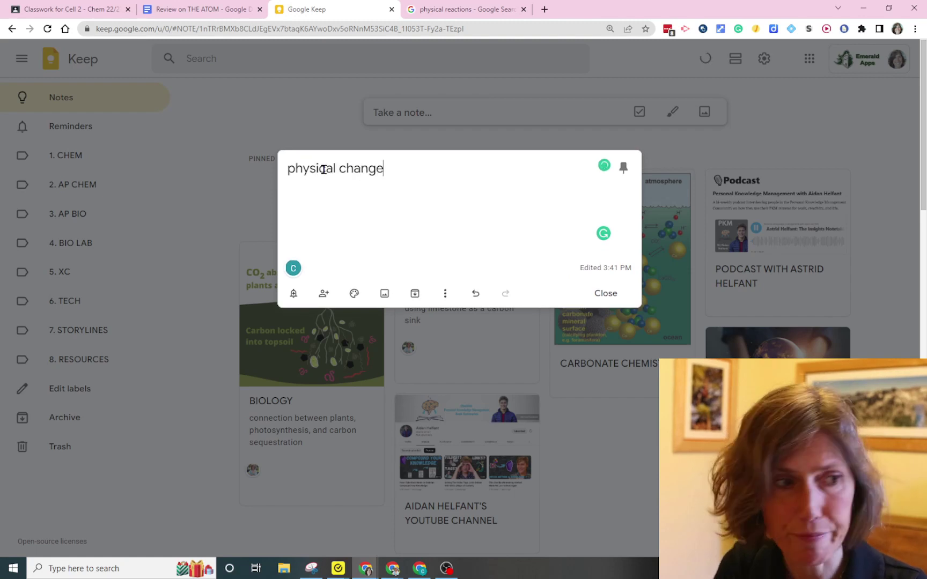
left_click(326, 194)
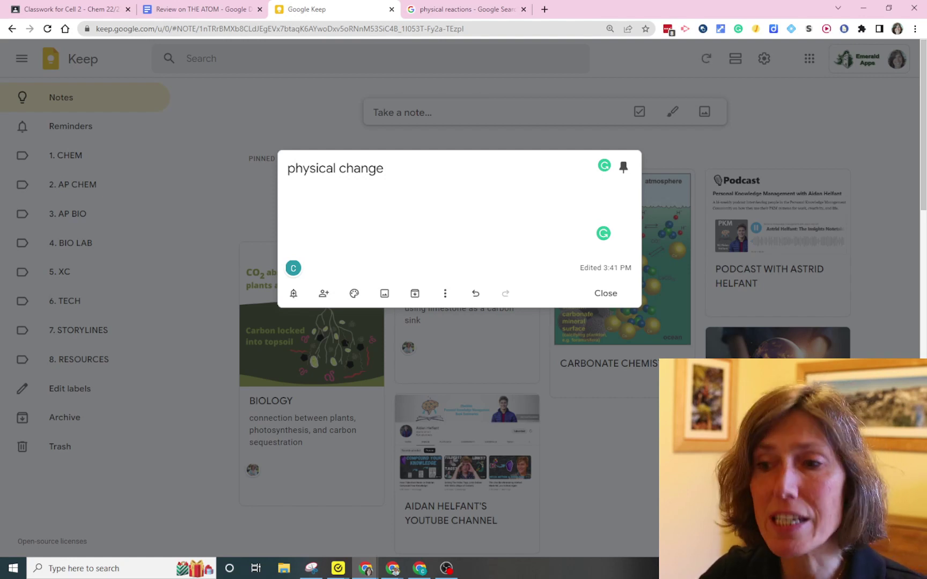
type("E")
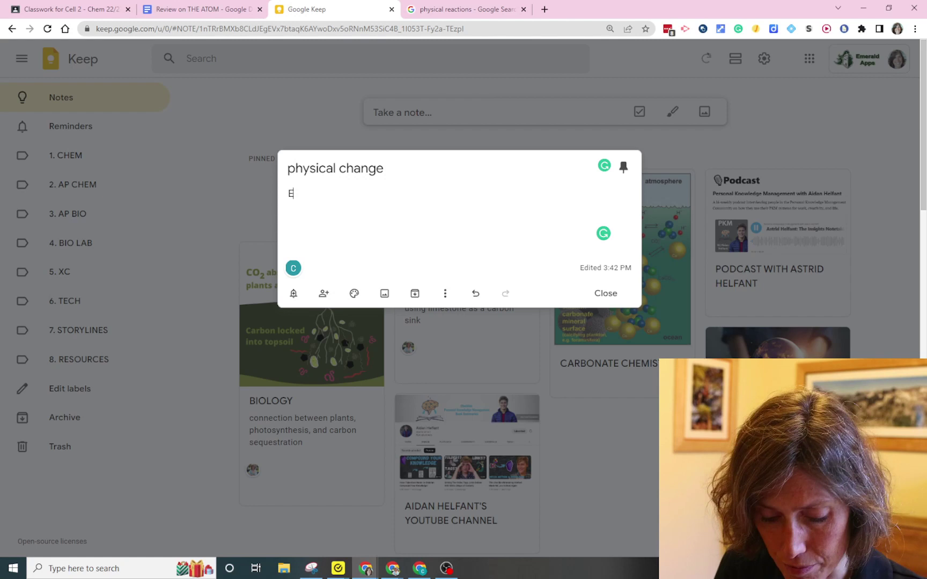
type("xample:")
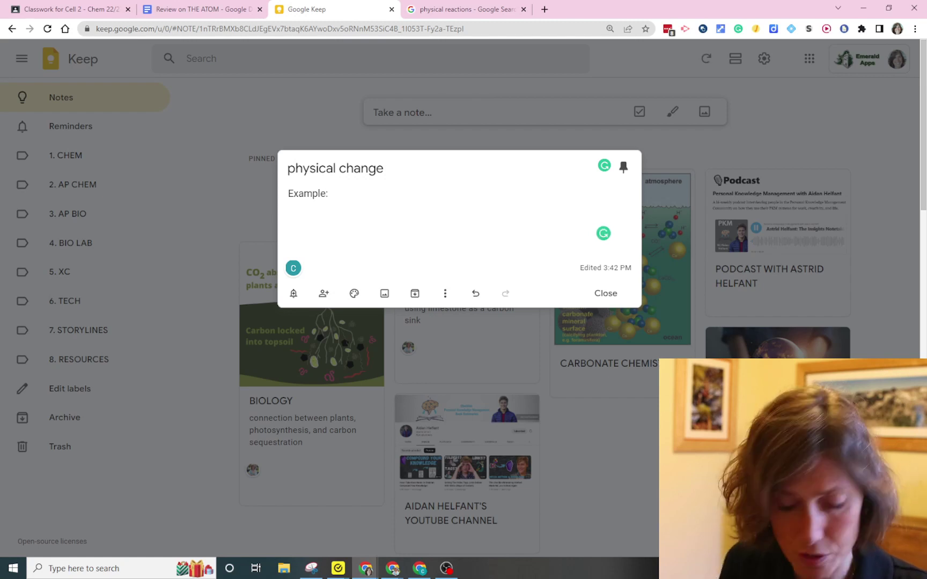
type("melting and free")
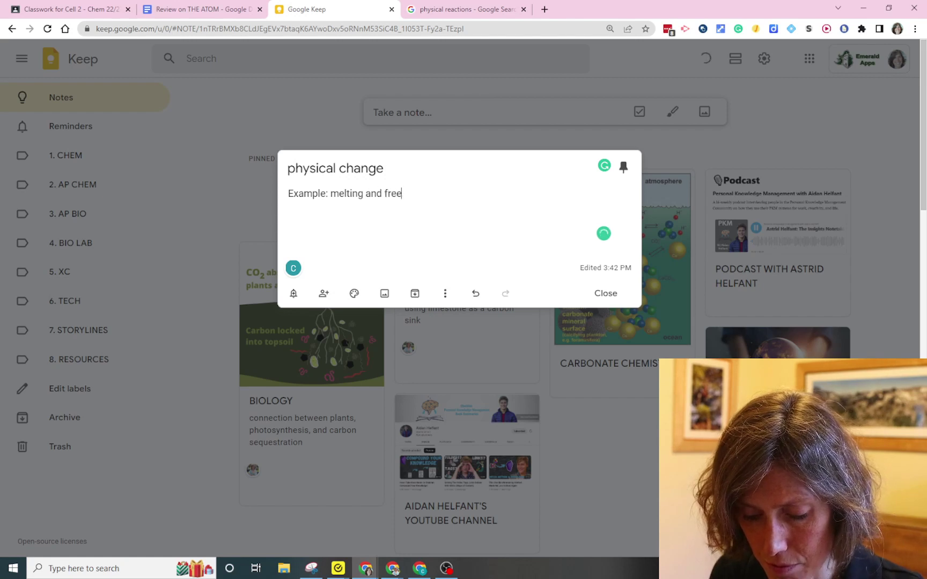
type("zing")
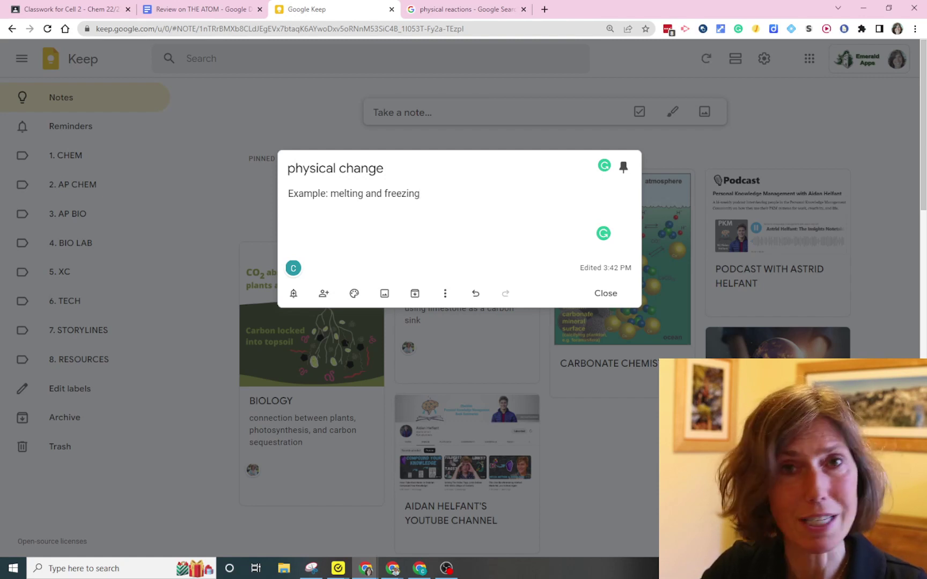
Step: Add the lines 'The nature of the substance does not change' and 'Example: solvation'
key("Return")
type("T")
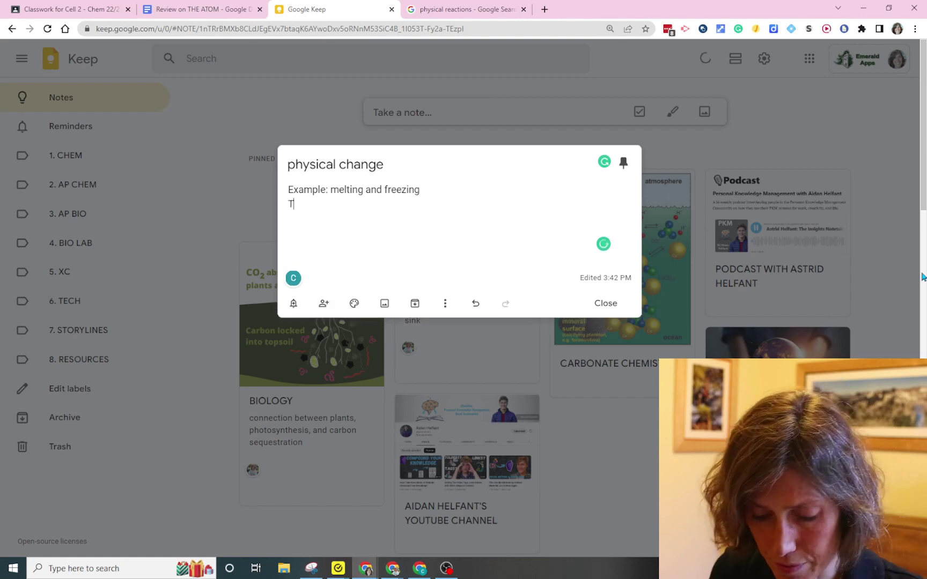
type("he nature of the sub")
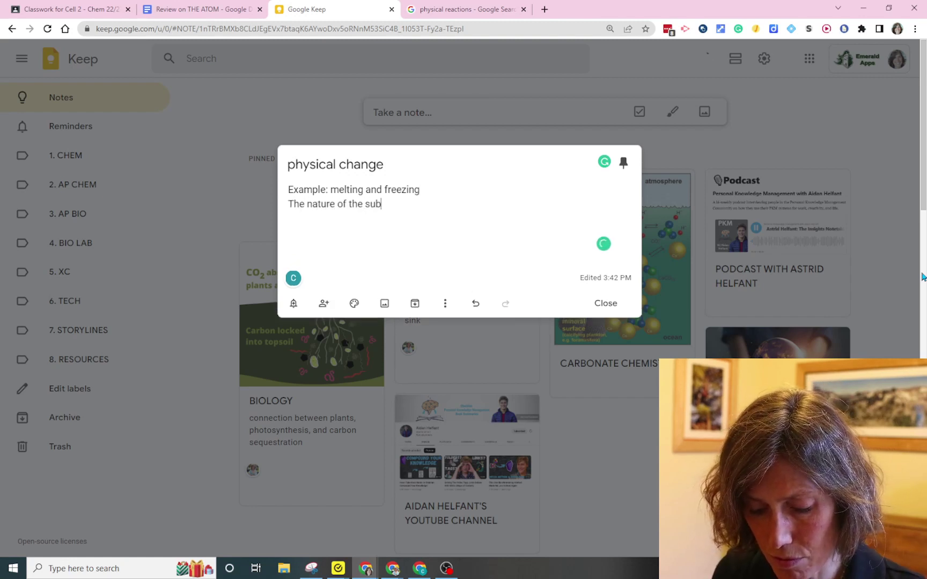
type("stance does not")
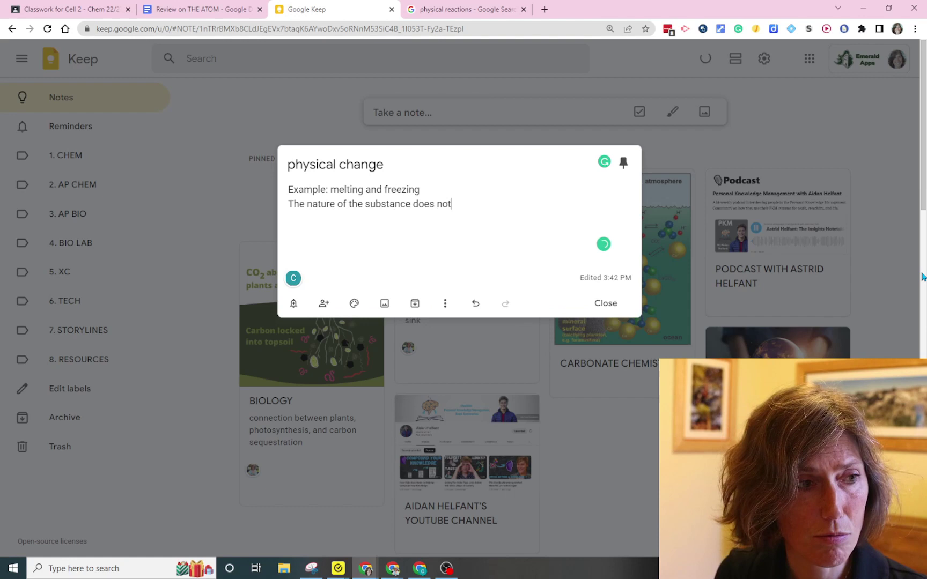
type(" change")
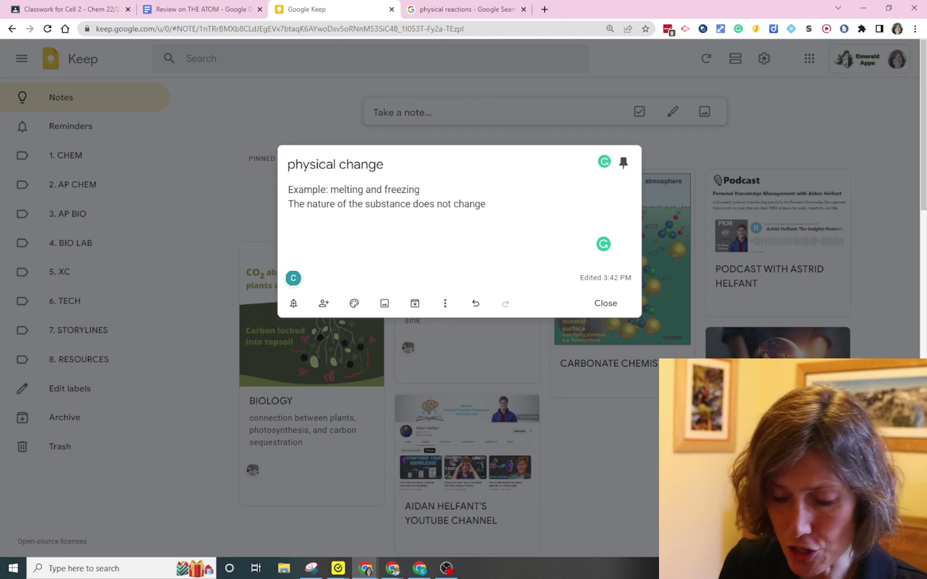
key("Return")
type("Example")
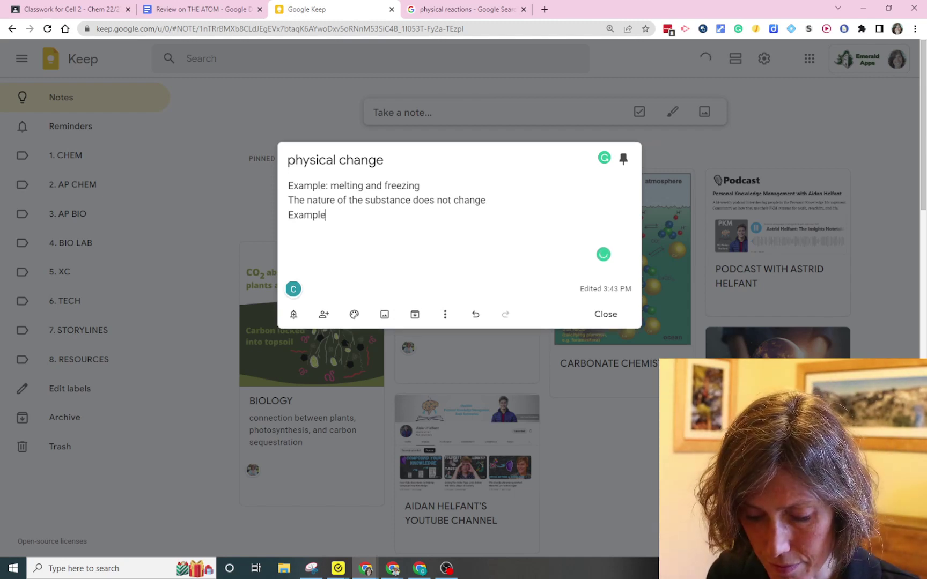
type(": solvation")
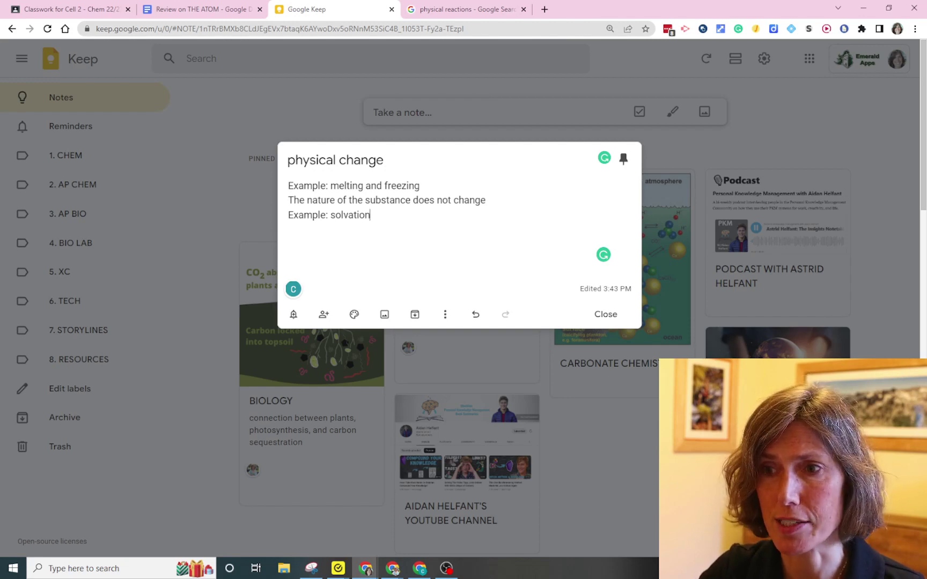
Step: Copy the ThoughtCo Physical Changes image from the physical reactions results and return to Keep
left_click(449, 8)
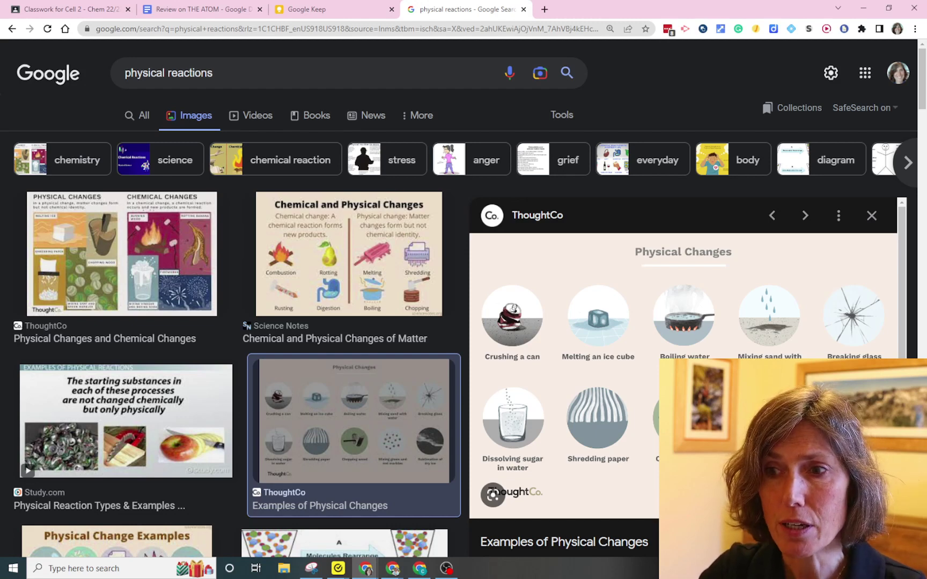
right_click(631, 288)
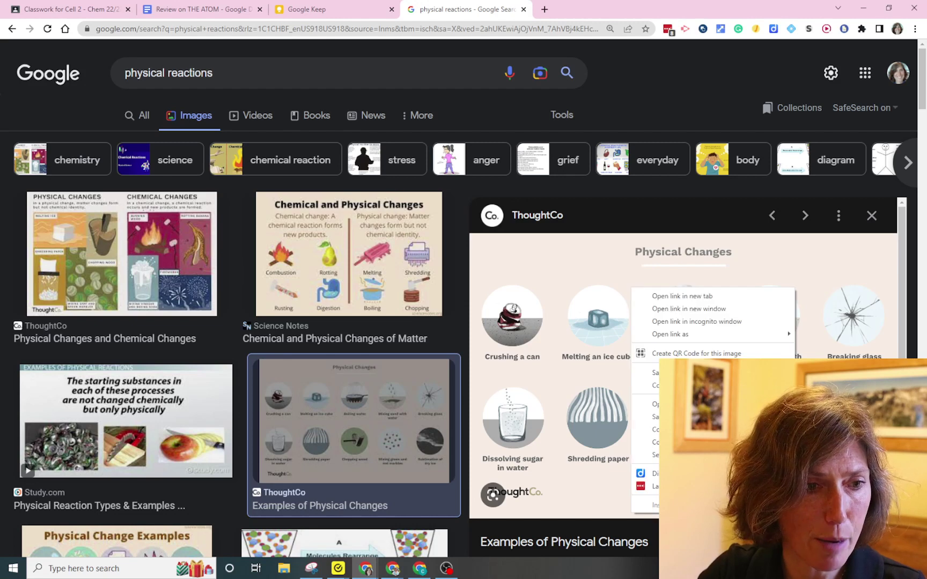
left_click(697, 430)
left_click(294, 9)
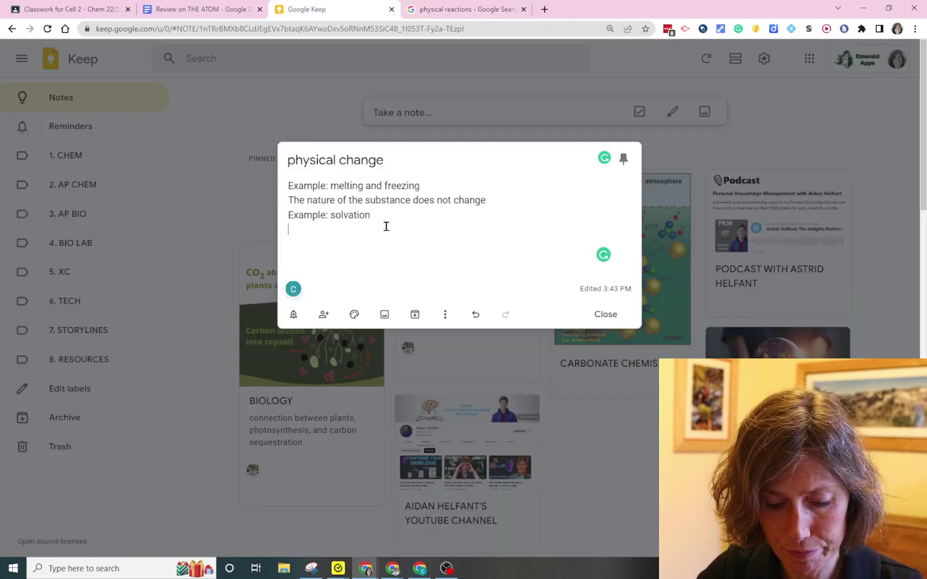
Step: Paste the copied Physical Changes image into the physical change note with Ctrl+V
key("ctrl+v")
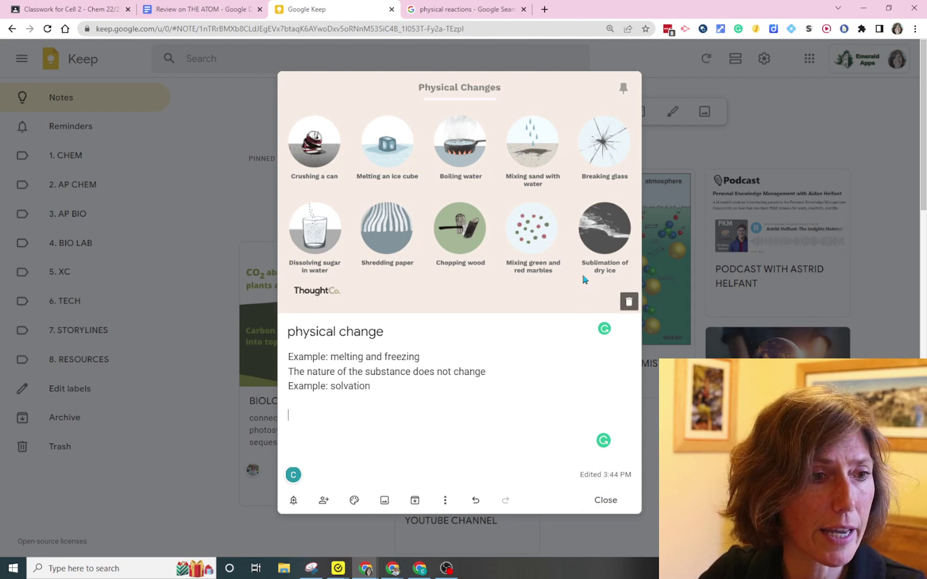
Step: Close the note, search Keep for 'sublimation', and open the physical change result
left_click(605, 500)
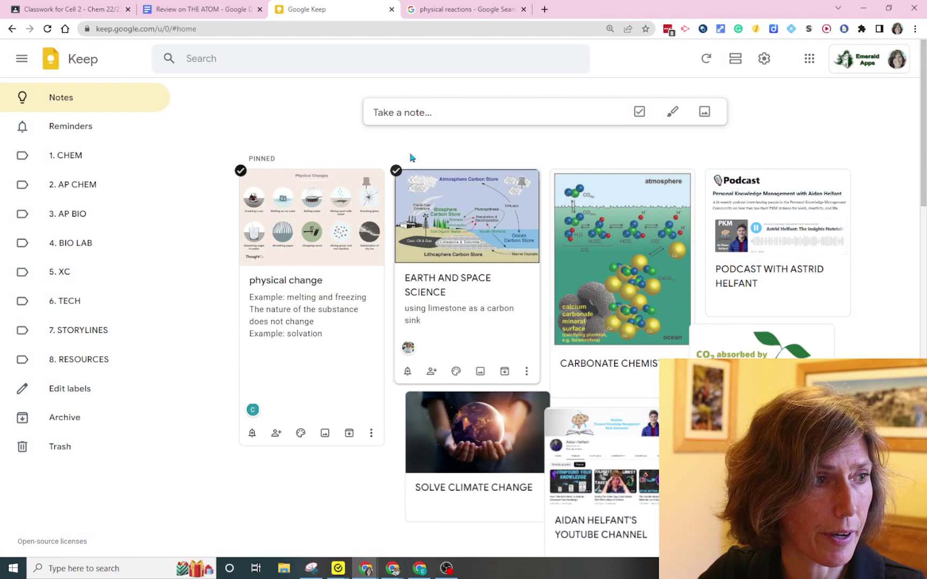
left_click(245, 54)
type("s")
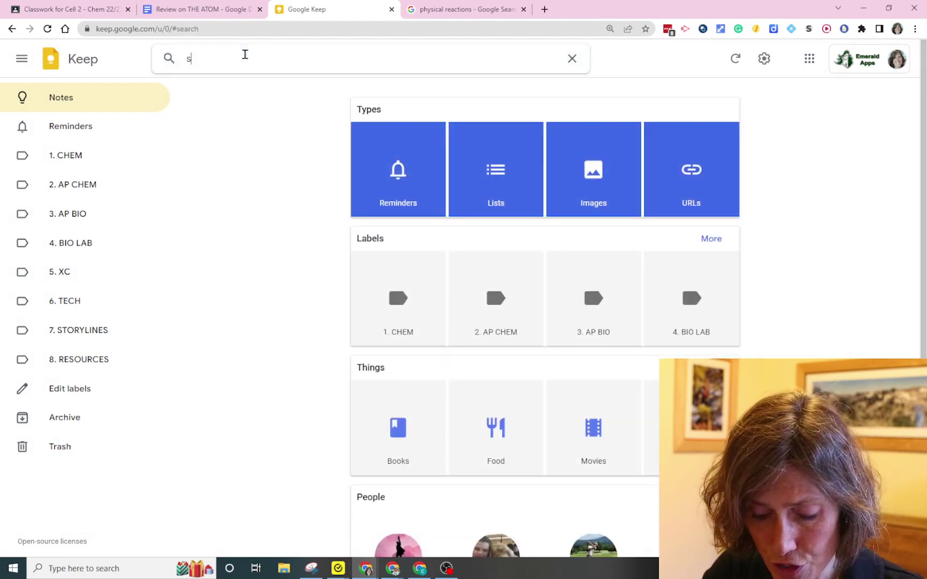
type("ublimation")
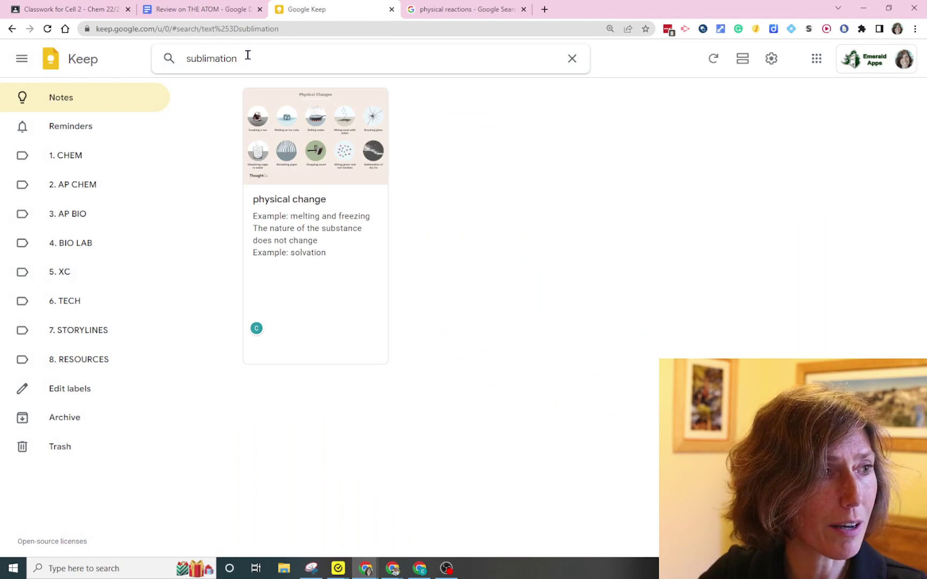
left_click(296, 228)
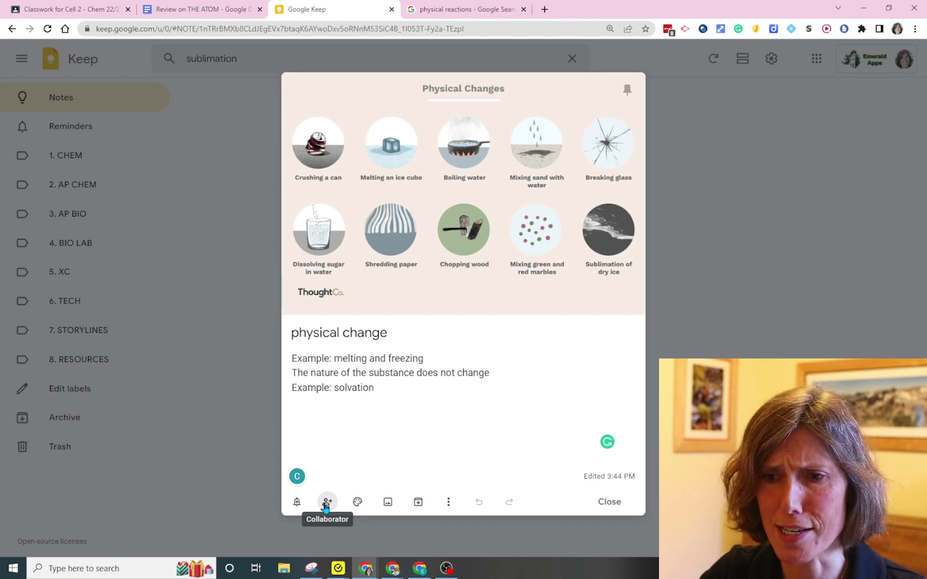
Step: Check the physical change note's collaborators, save the list, and close the note
left_click(326, 503)
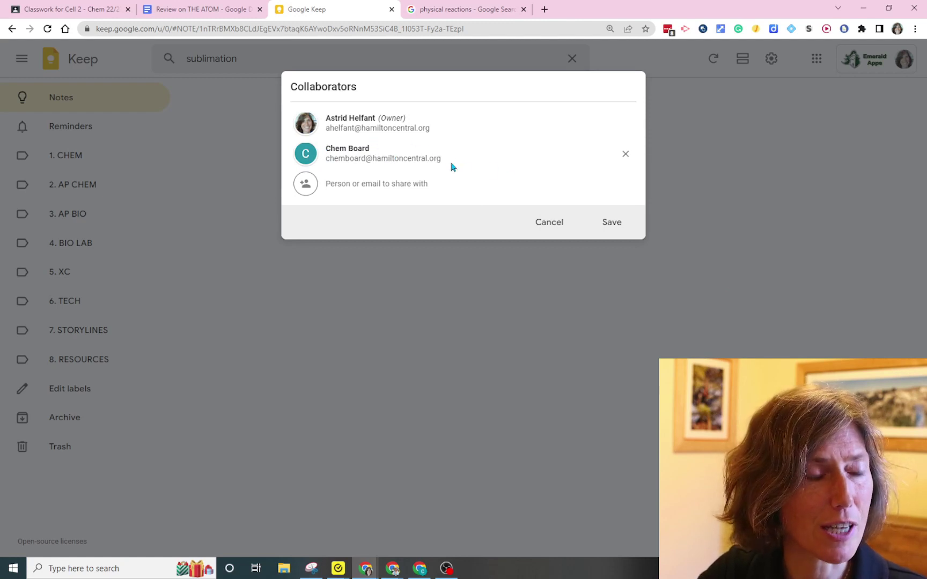
left_click(612, 225)
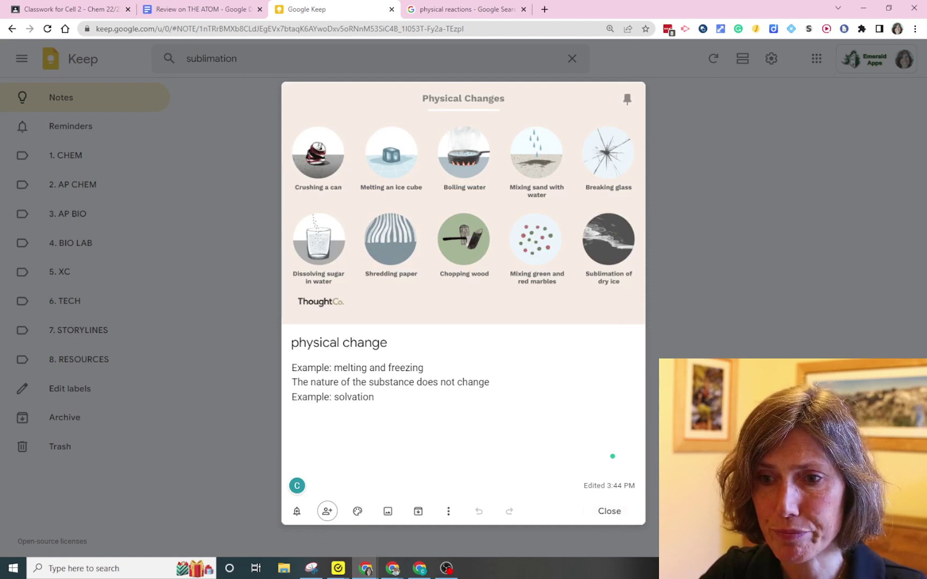
left_click(612, 513)
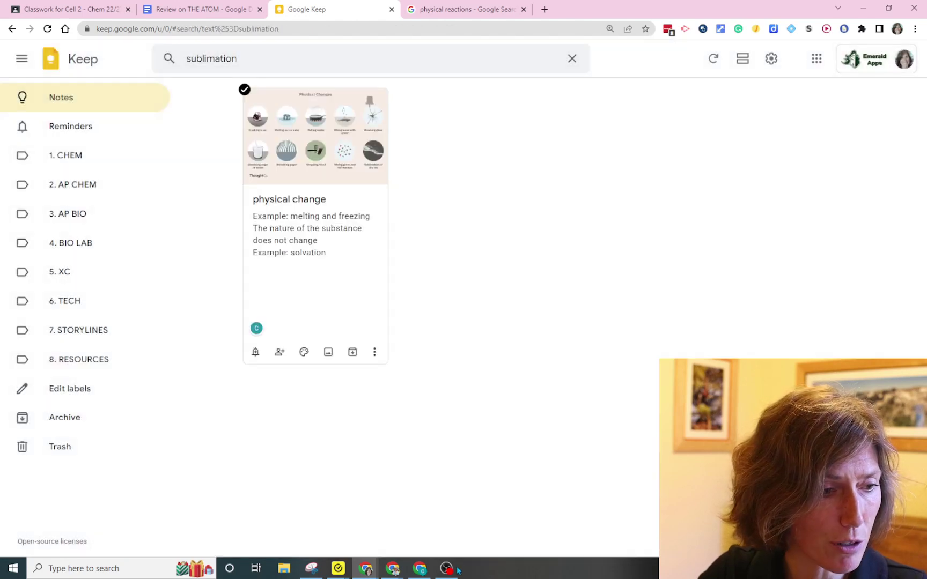
Step: Switch to Gmail and open the 'Note shared with you: PHYSICAL REACTION' email
left_click(419, 569)
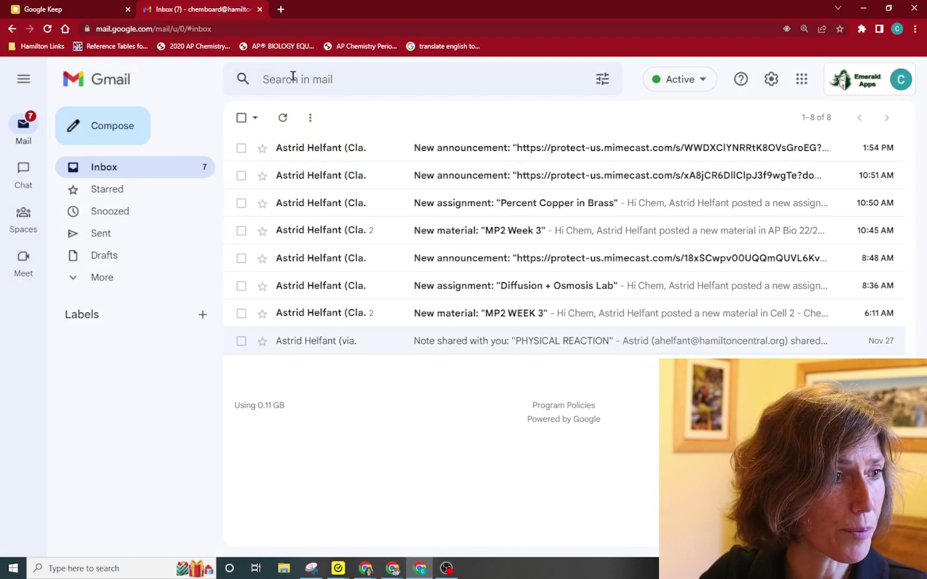
left_click(451, 341)
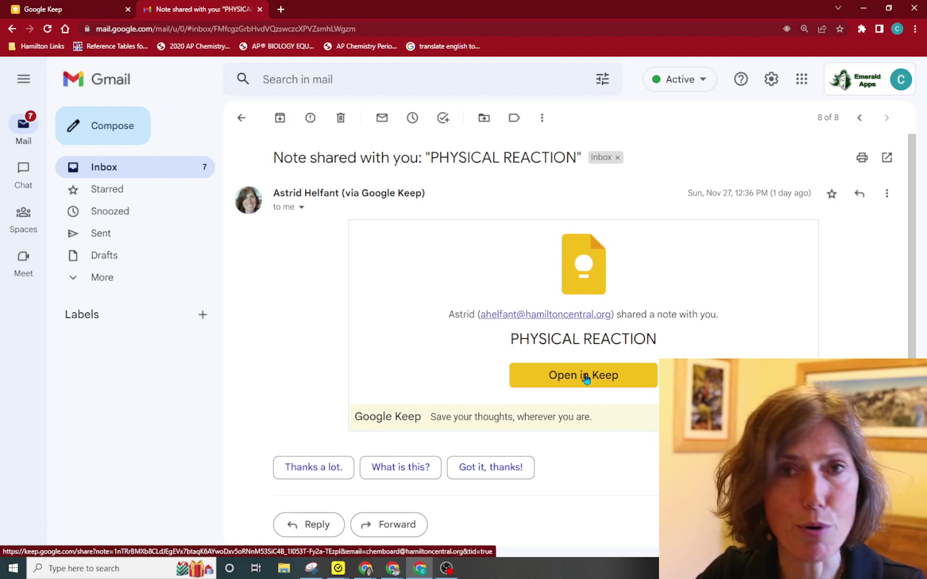
Step: Open the shared physical change note in Keep, review it and its options, then close it
left_click(585, 378)
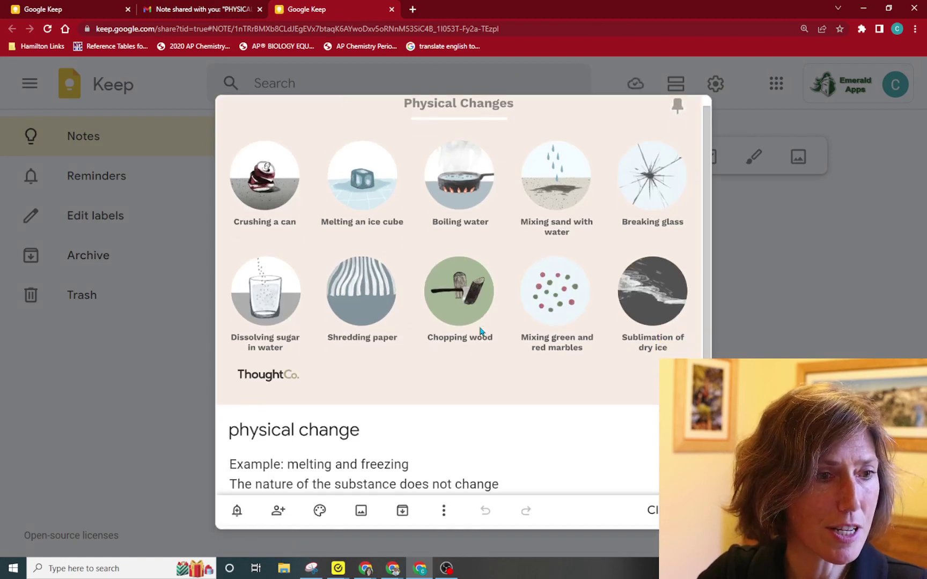
scroll(481, 331, "down", 3)
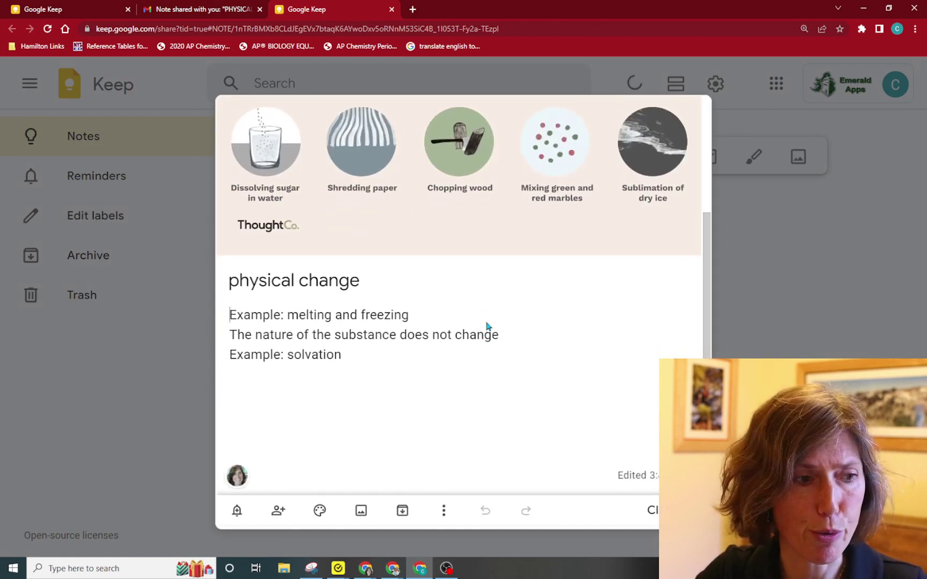
left_click(444, 511)
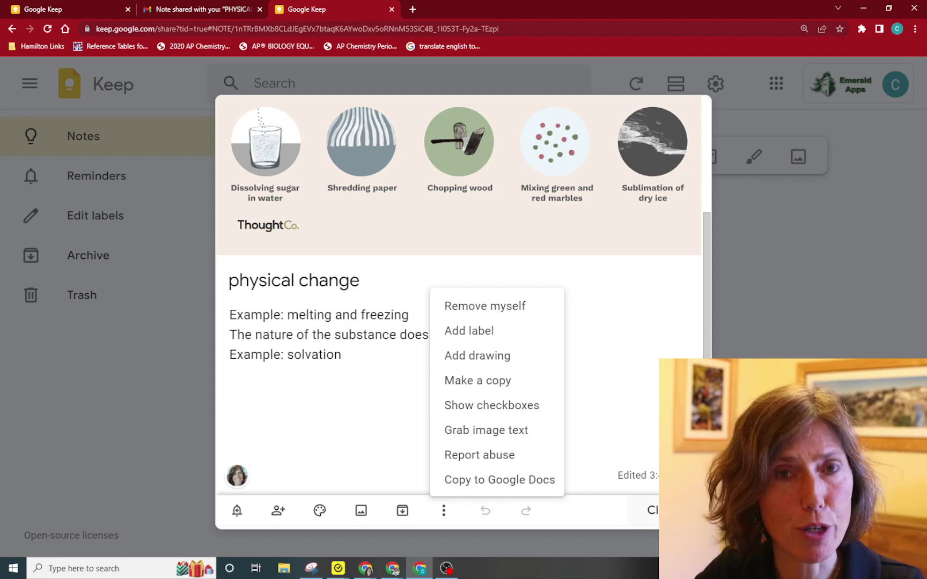
left_click(649, 510)
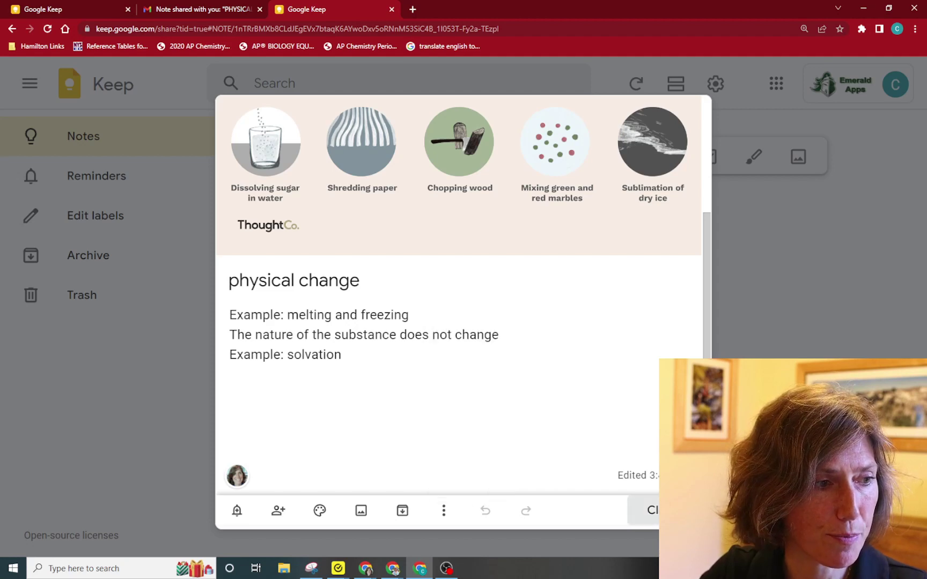
left_click(649, 510)
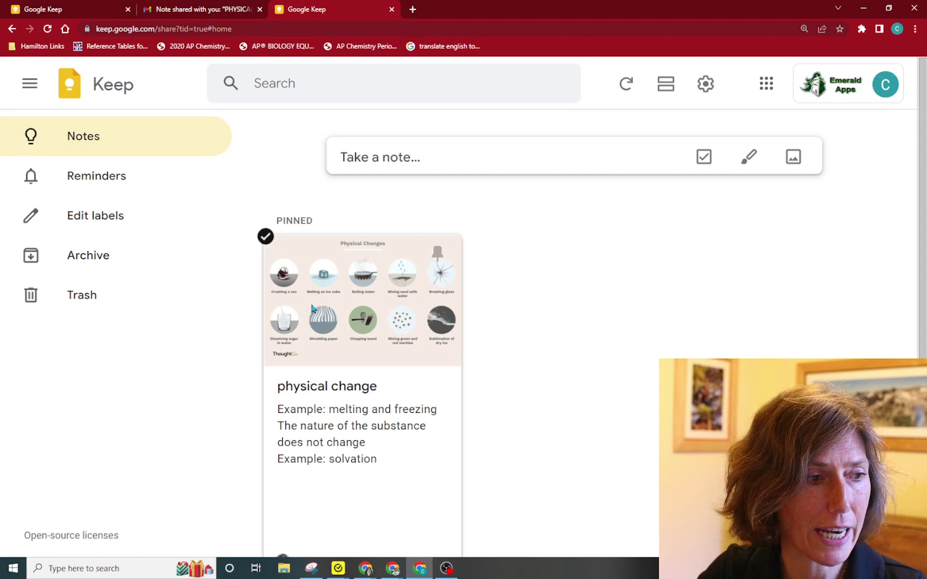
Step: Create a new CHEMISTRY label and apply it to the physical change note
scroll(402, 416, "down", 1)
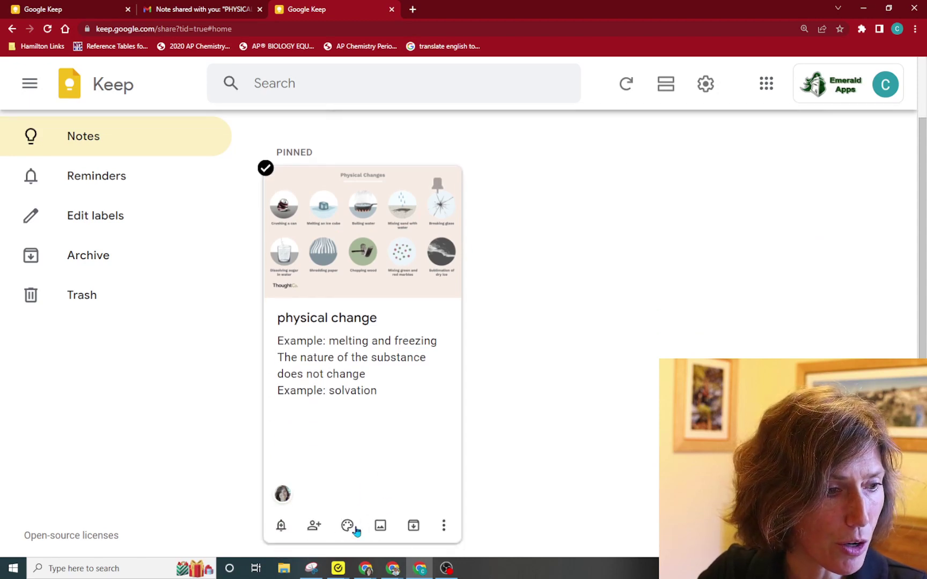
left_click(444, 526)
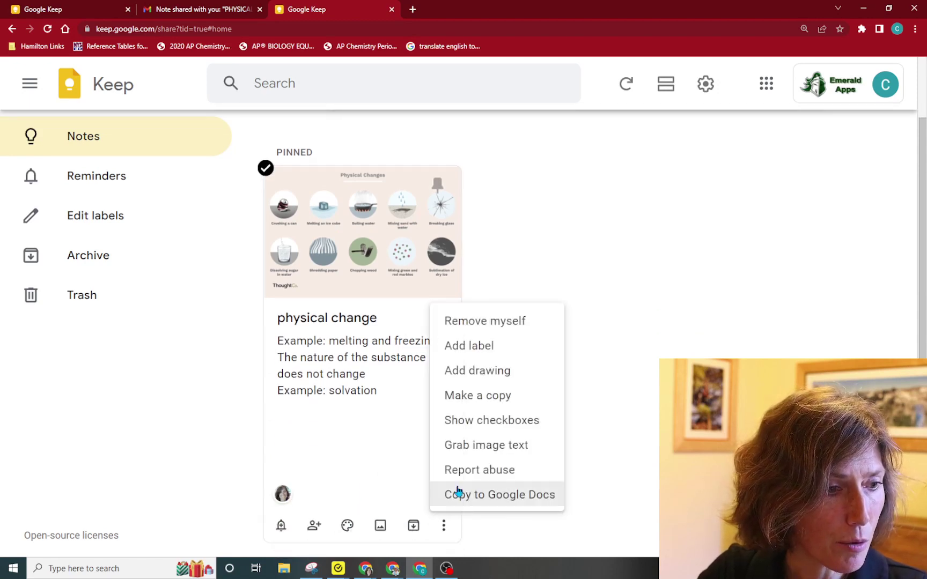
left_click(473, 348)
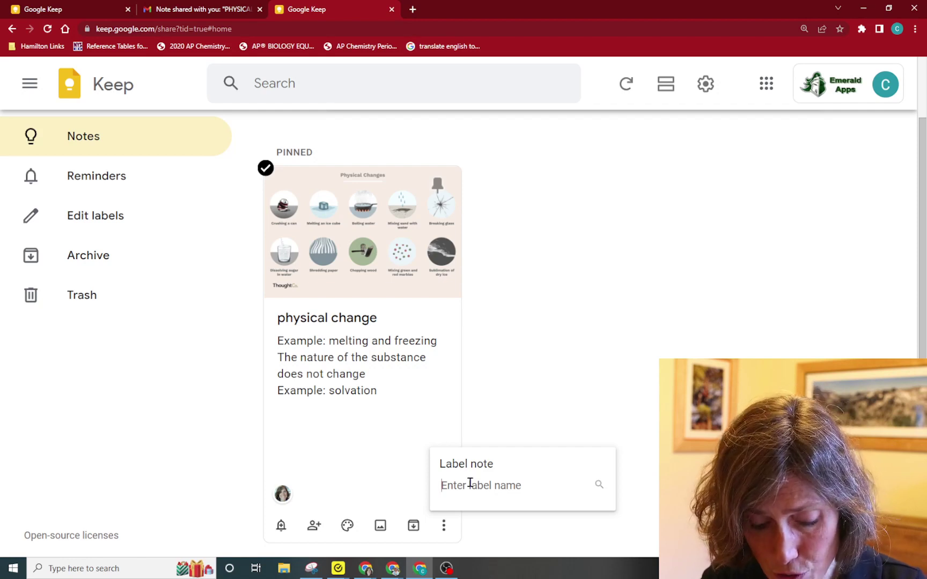
type("CHEMISTRY")
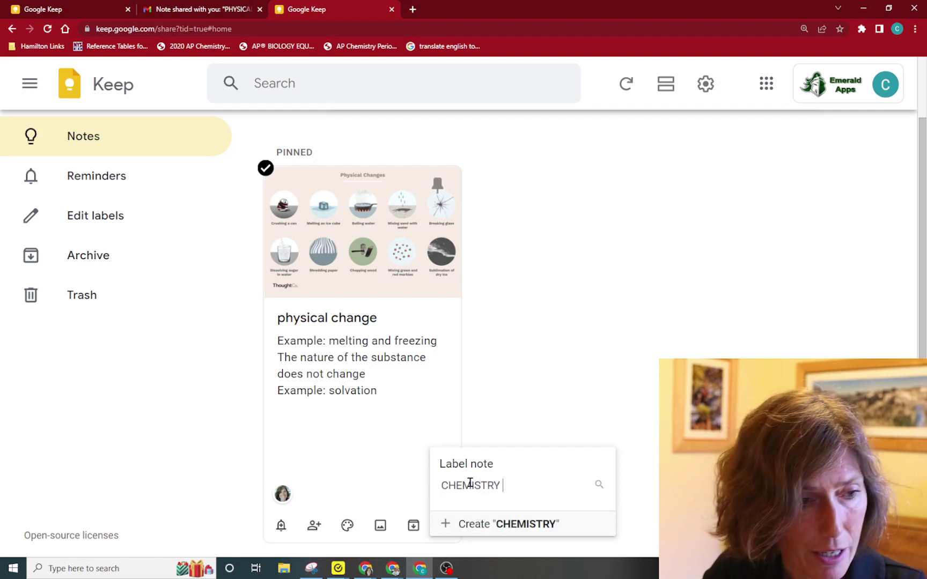
left_click(448, 524)
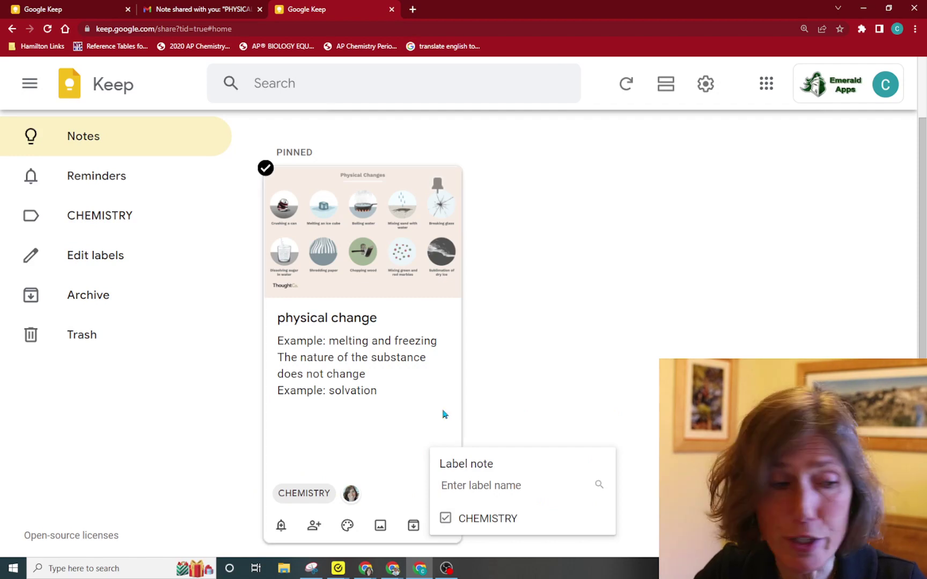
Step: Give the physical change note a Yellow background
left_click(347, 527)
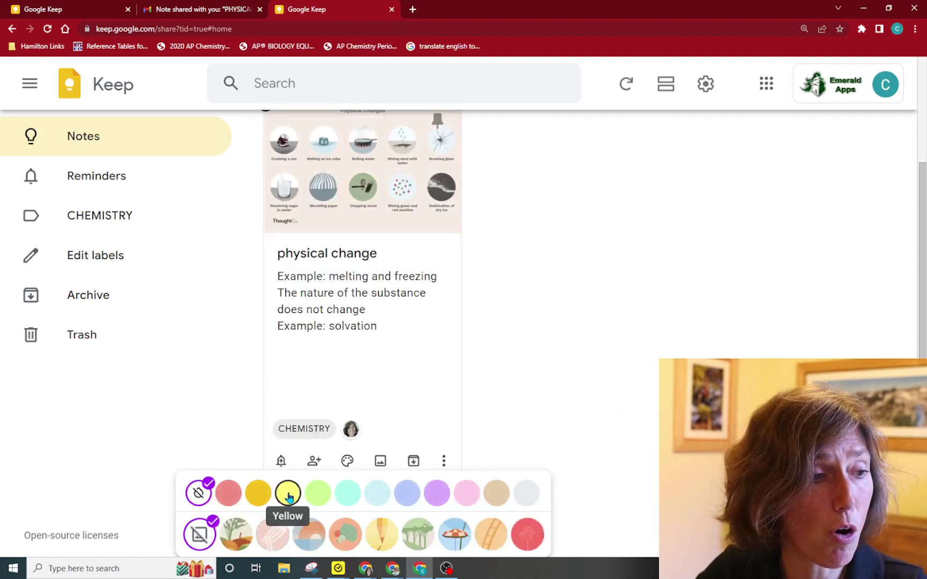
left_click(288, 496)
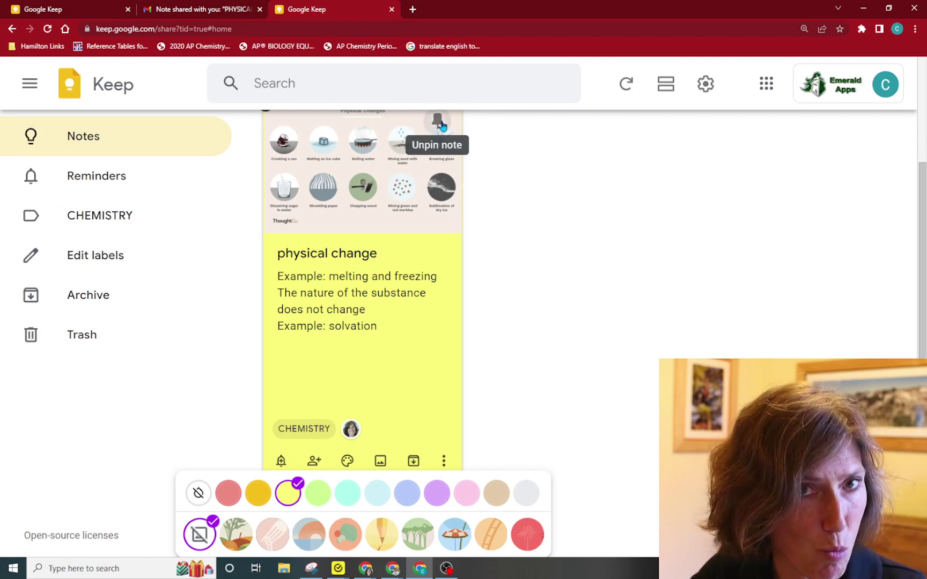
scroll(441, 126, "up", 1)
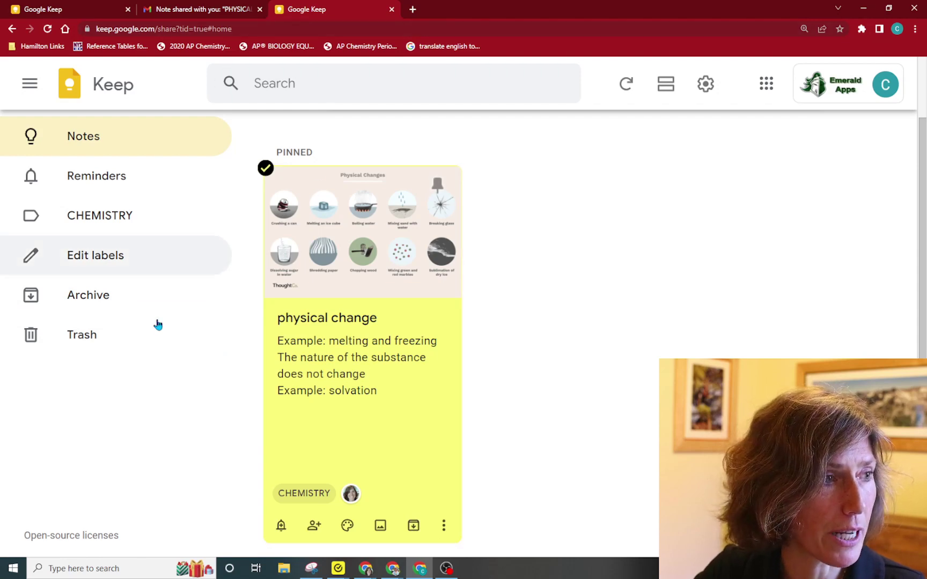
Step: Bring the other Keep window forward, browse the 1. CHEM notes, then return to Classroom
left_click(367, 570)
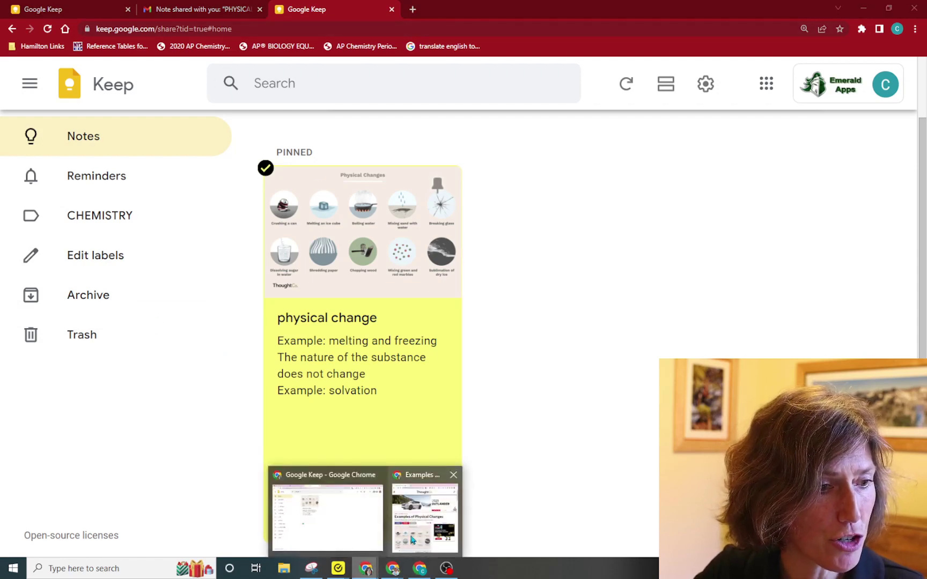
mouse_move(406, 539)
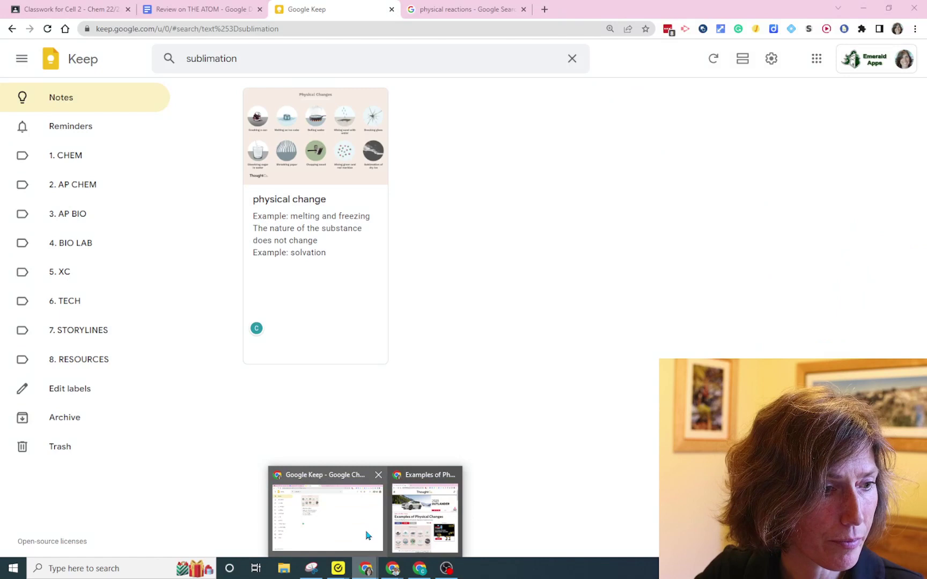
left_click(364, 533)
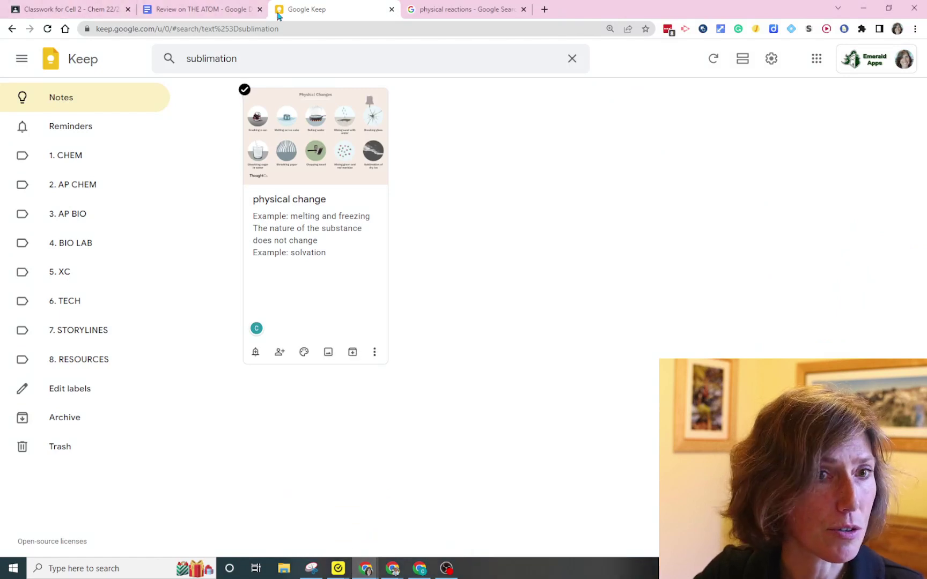
left_click(68, 155)
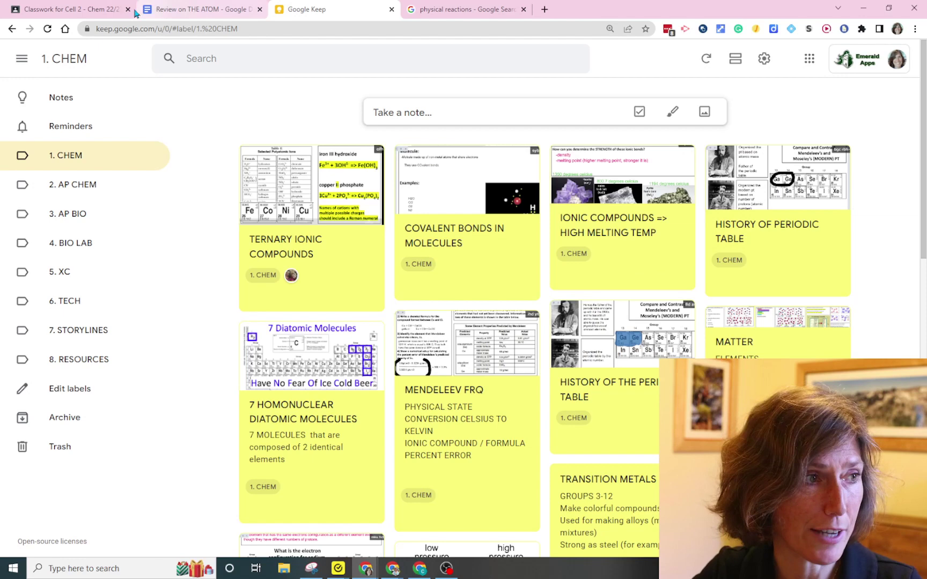
left_click(84, 9)
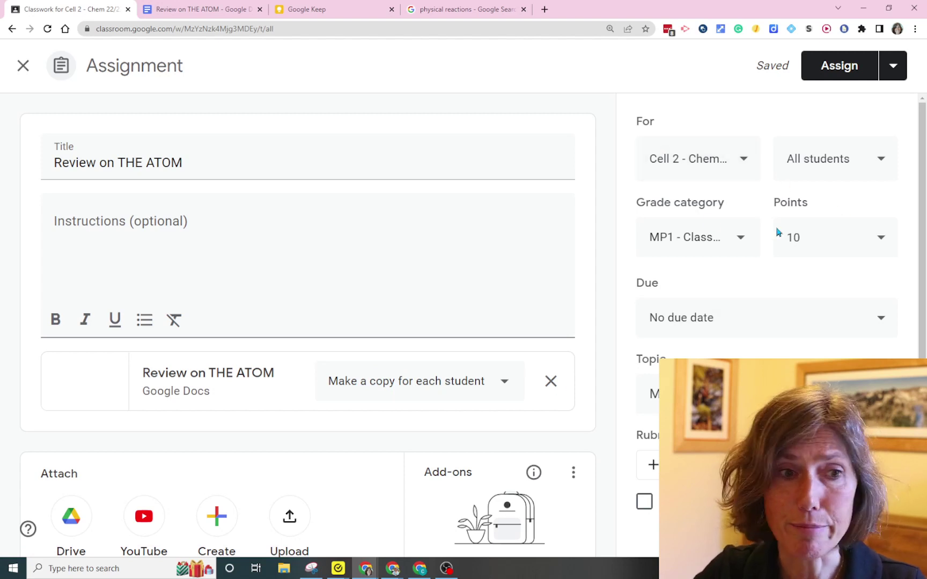
Step: Put the assignment in grade category MP2 - Class/Homework and set it due December 9, 2022
left_click(723, 239)
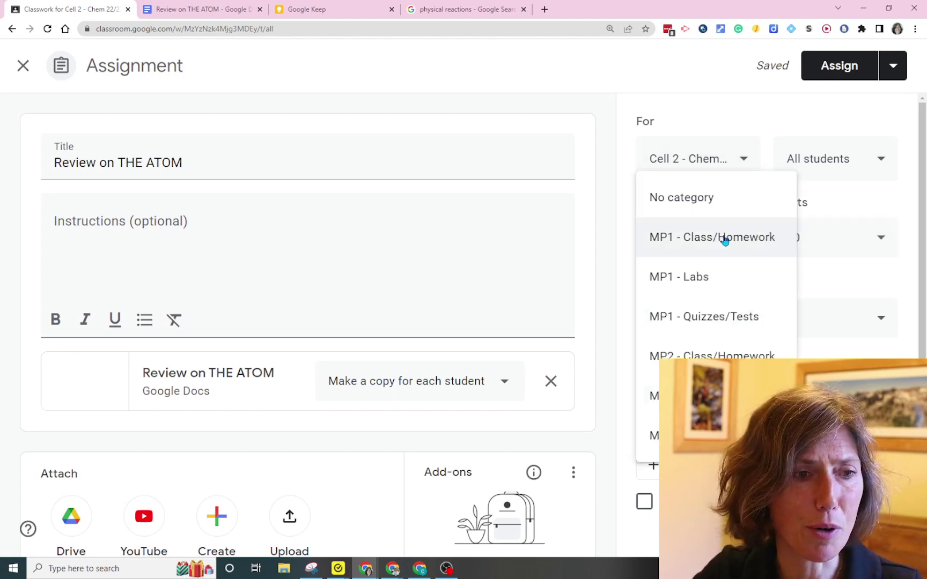
left_click(724, 355)
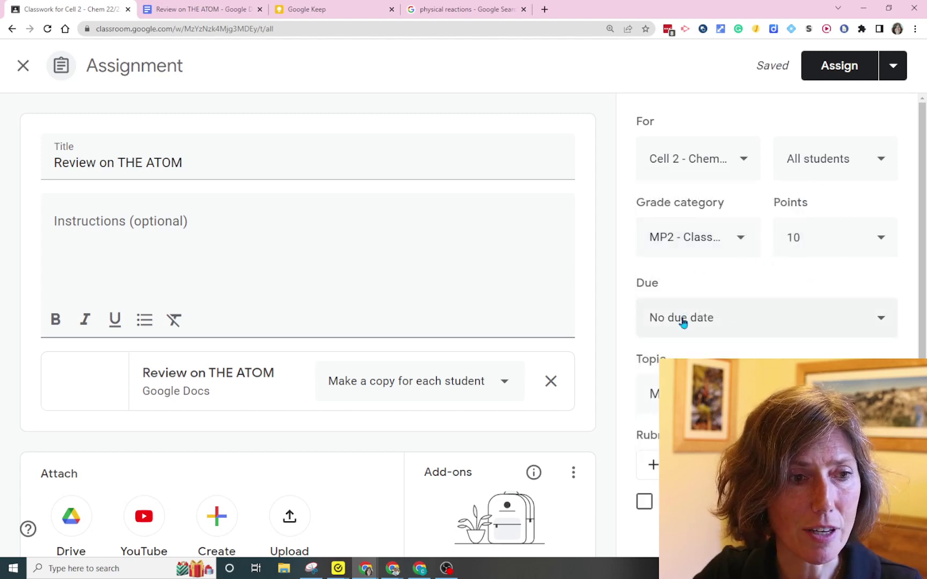
left_click(682, 321)
left_click(684, 319)
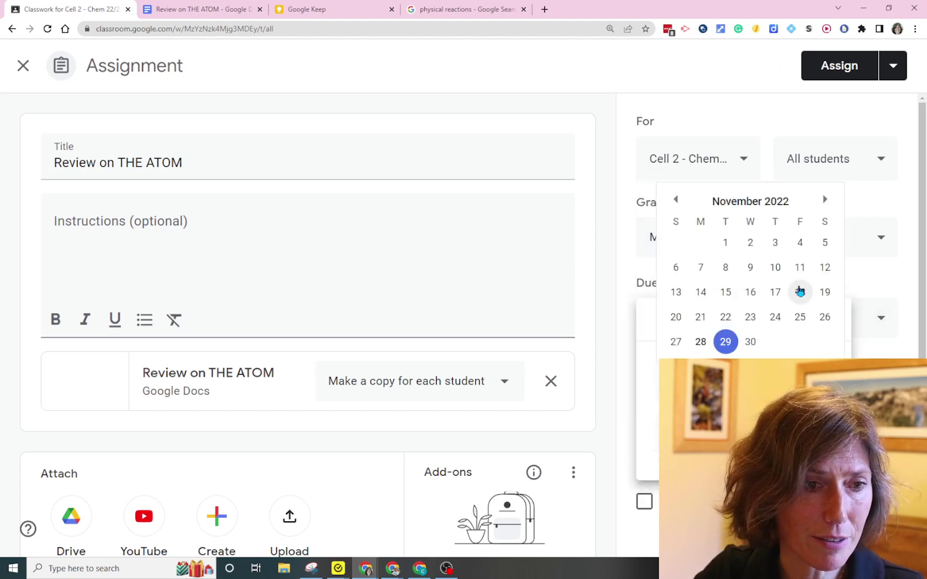
left_click(825, 199)
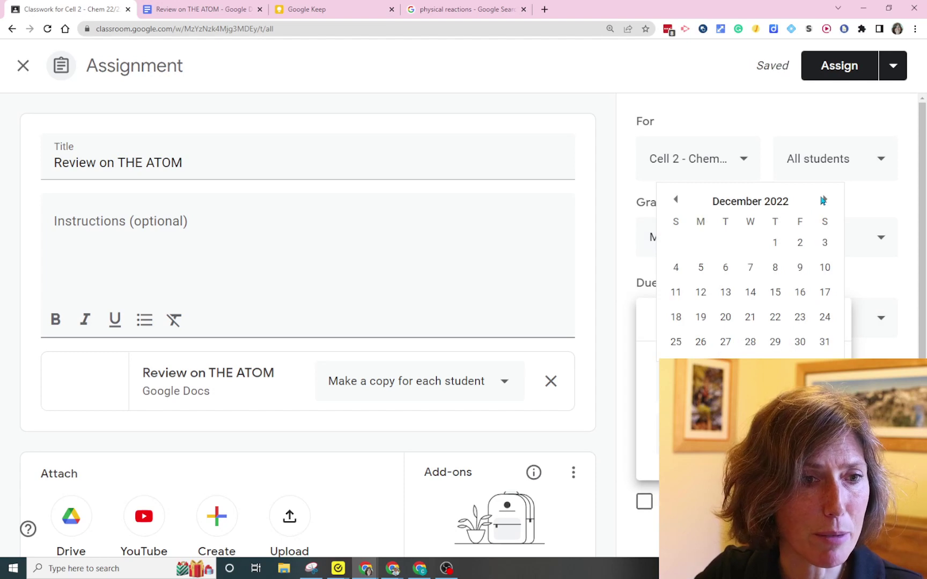
left_click(799, 268)
left_click(850, 273)
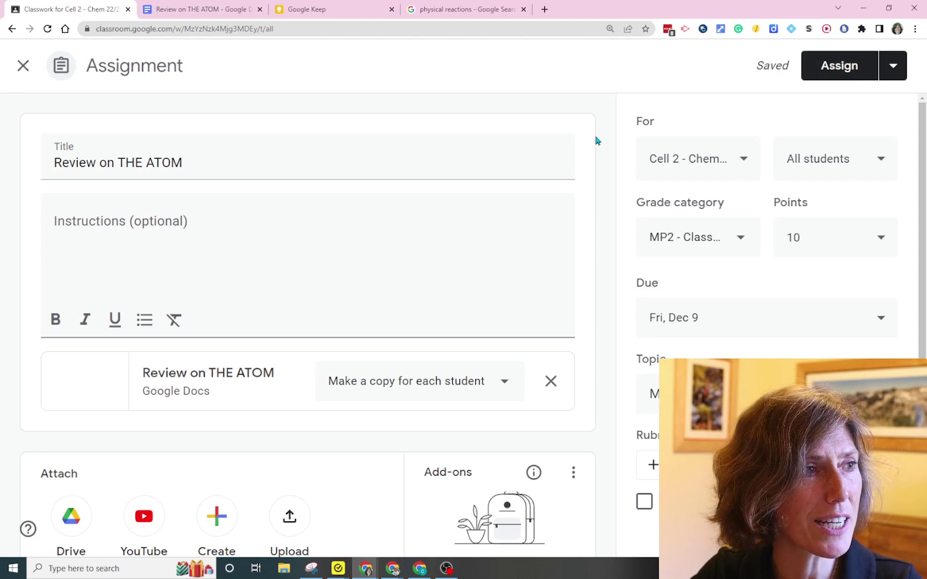
left_click(190, 10)
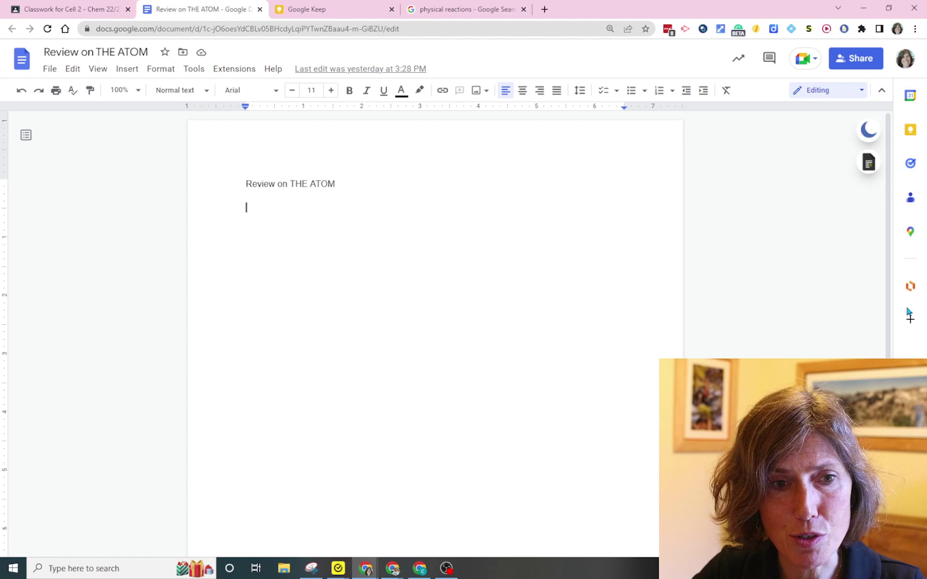
left_click(881, 95)
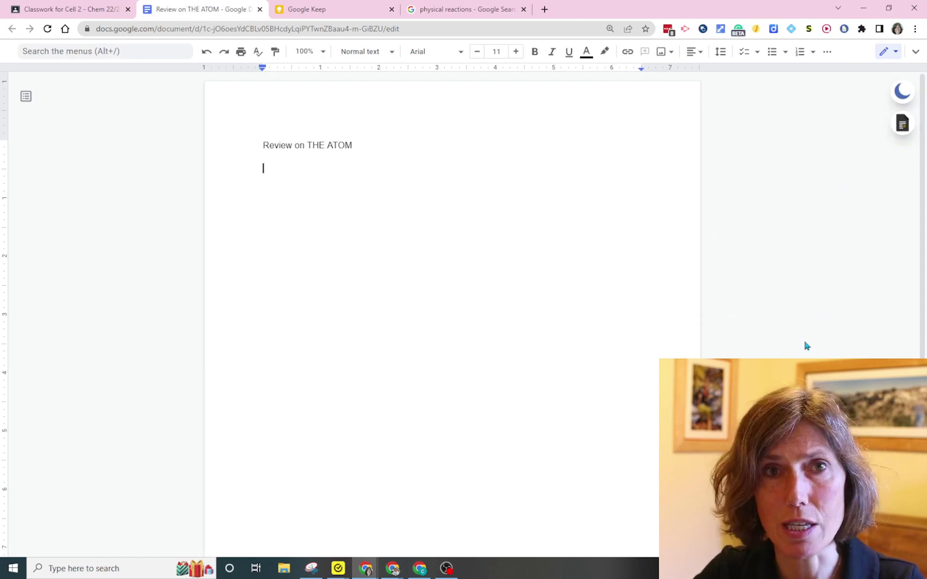
left_click(916, 54)
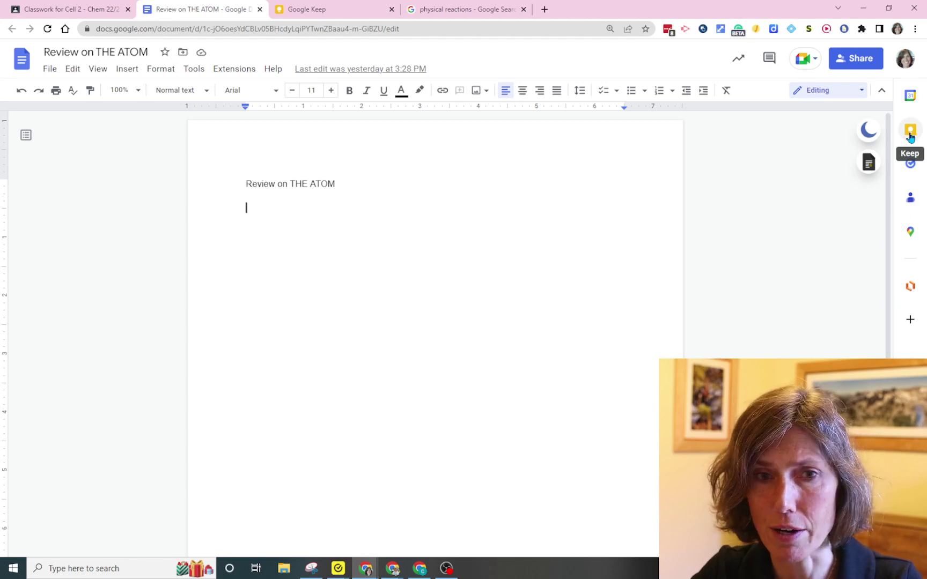
Step: Open the Keep side panel, search the notes for 'ATOM', browse the results, then clear the search
left_click(910, 136)
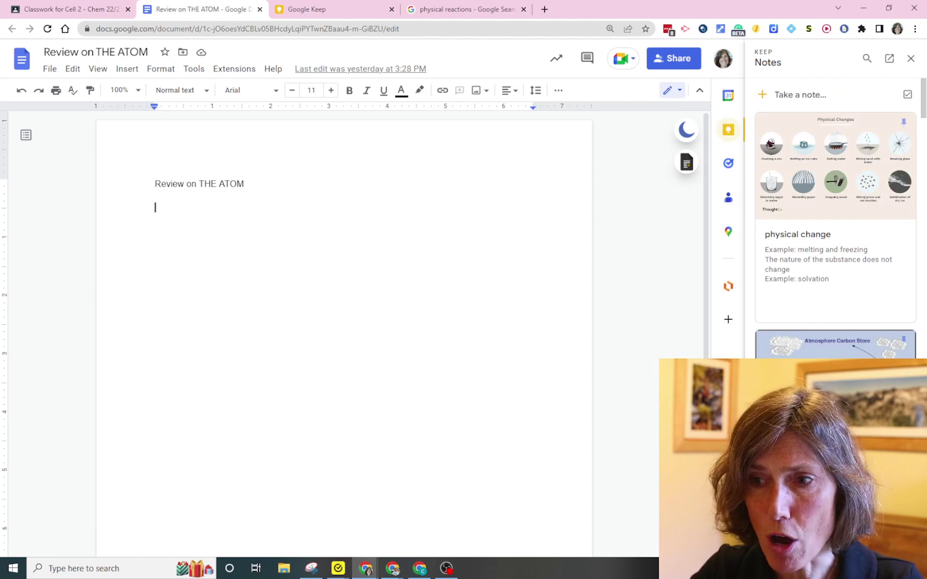
left_click(867, 58)
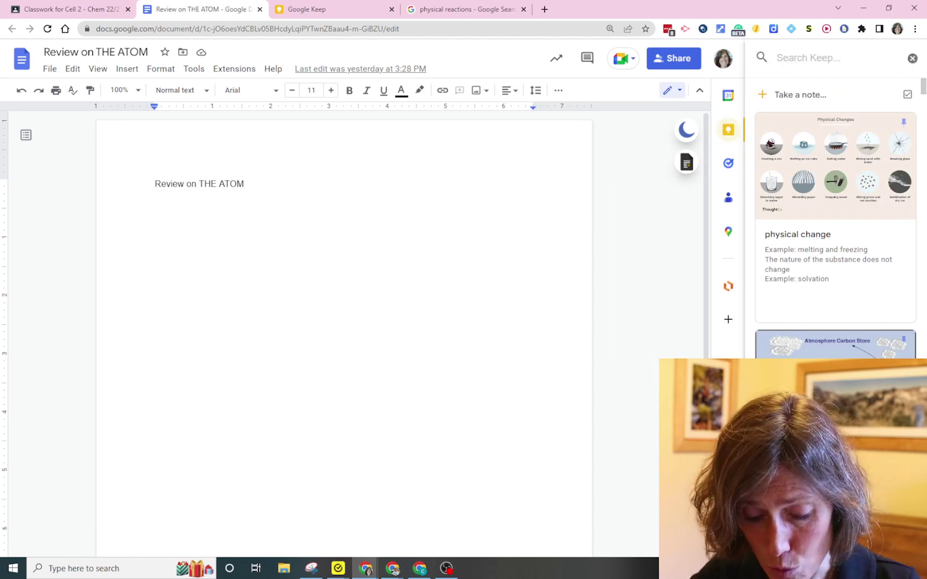
type("ATOM")
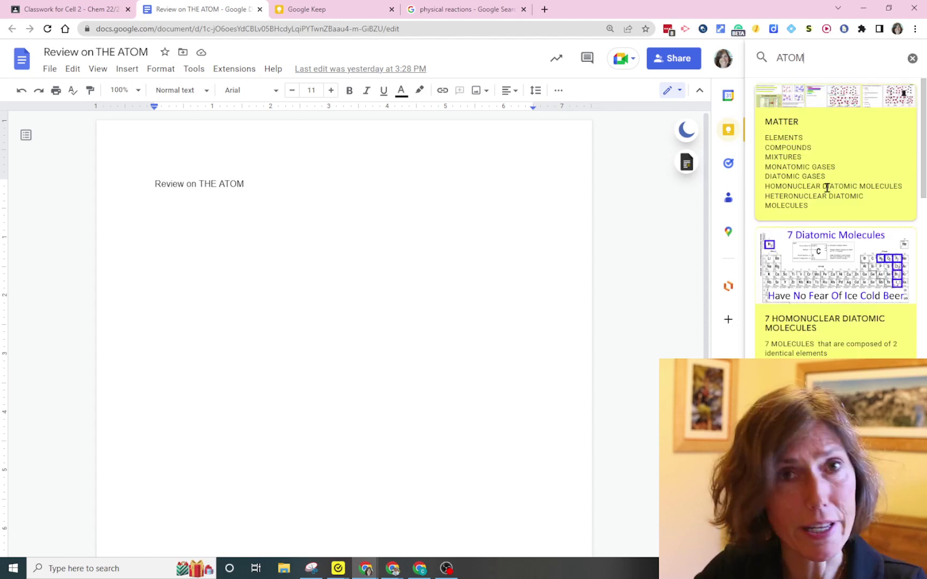
scroll(830, 199, "down", 2)
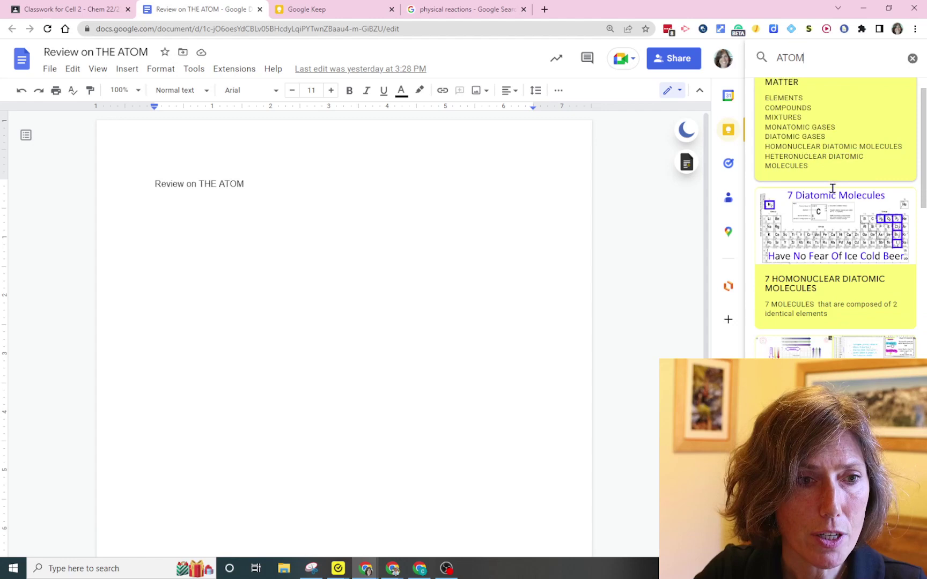
scroll(835, 199, "down", 10)
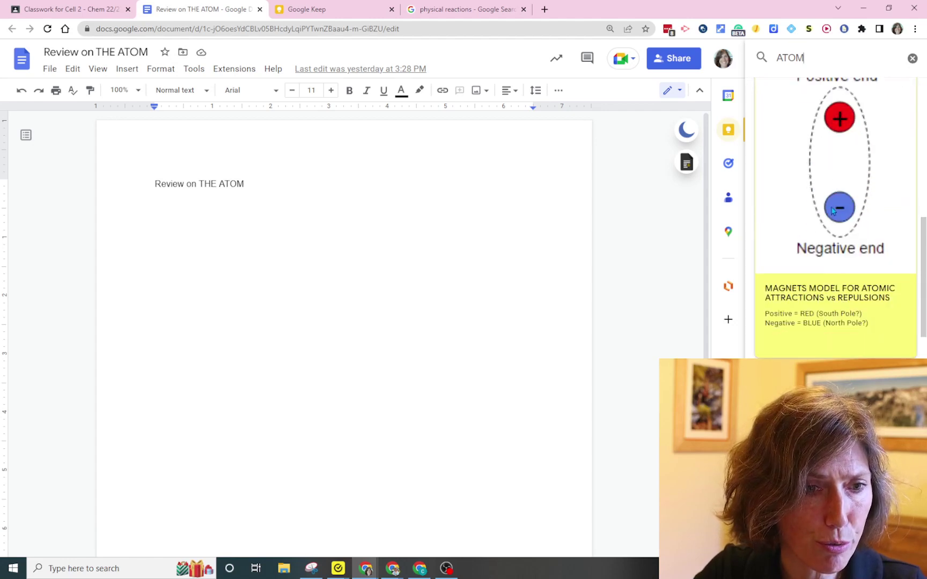
scroll(832, 211, "down", 8)
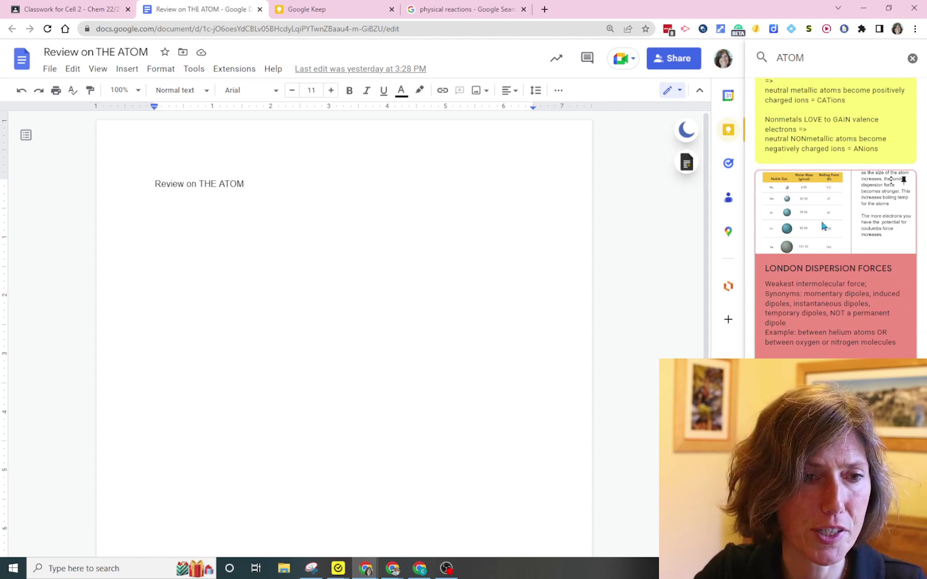
scroll(824, 226, "down", 2)
scroll(823, 226, "down", 2)
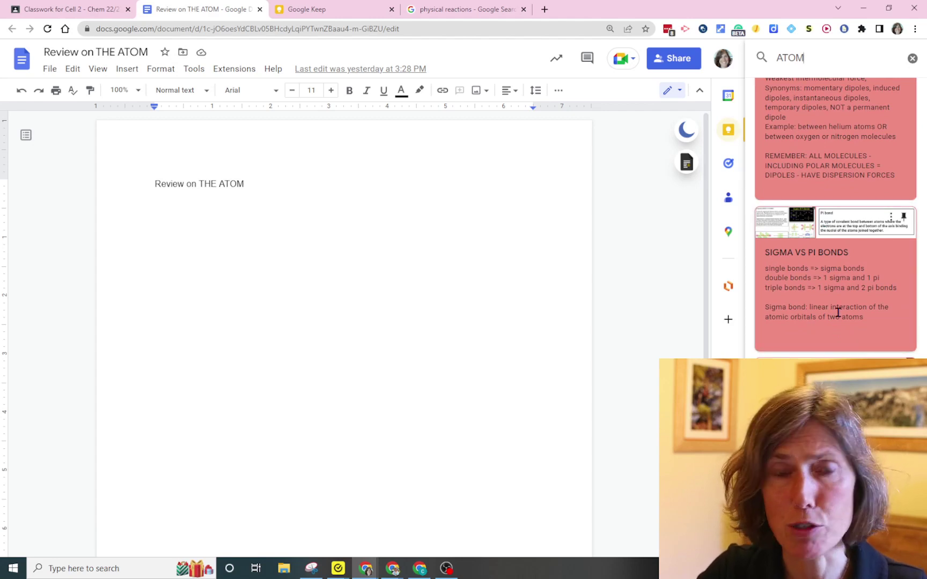
scroll(829, 311, "up", 15)
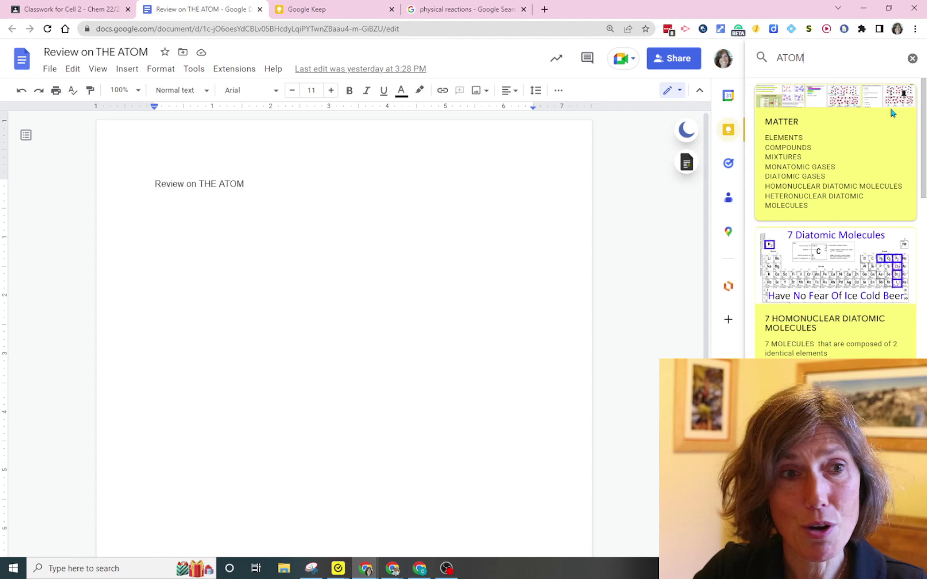
left_click(911, 60)
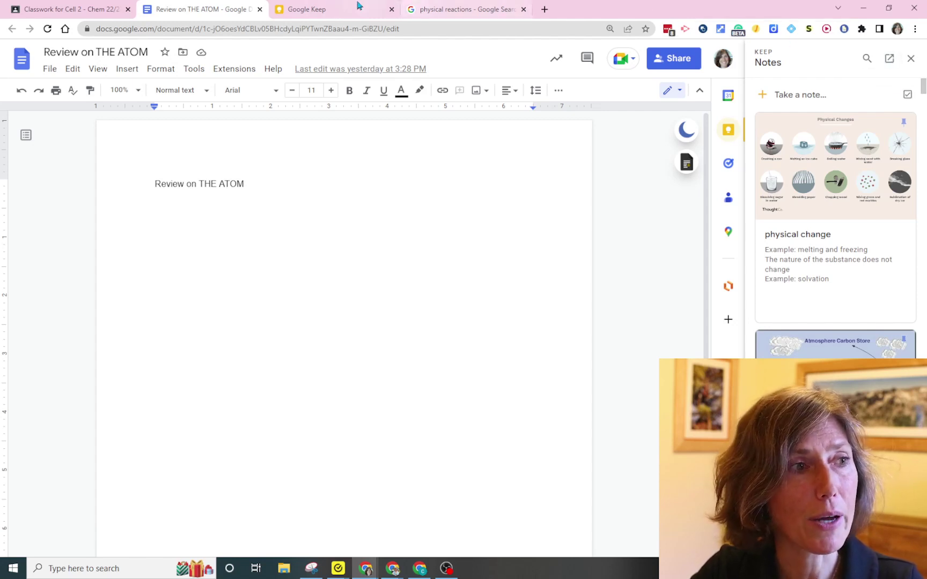
Step: Open Keep in its own tab and search the notes for 'atom', browsing the results
left_click(890, 59)
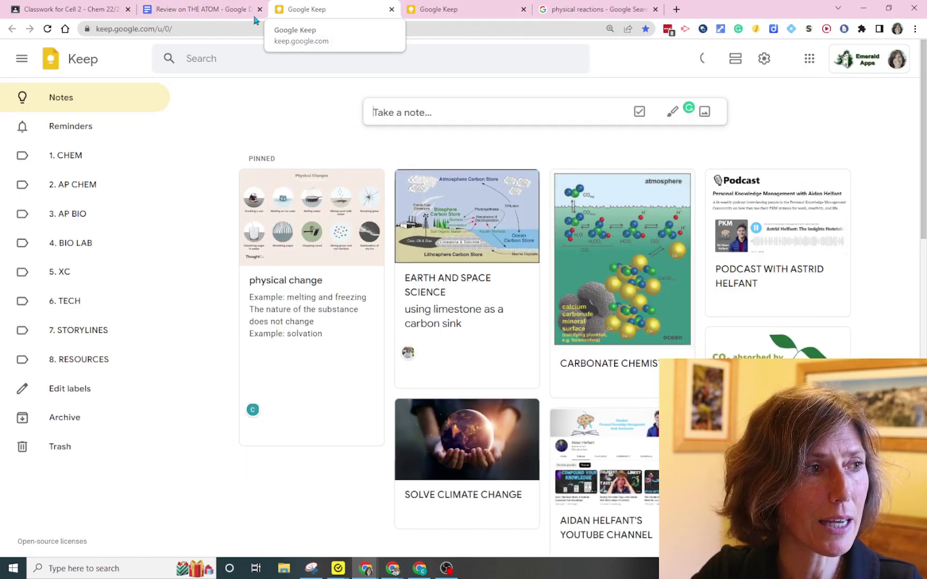
left_click(225, 58)
type("atom")
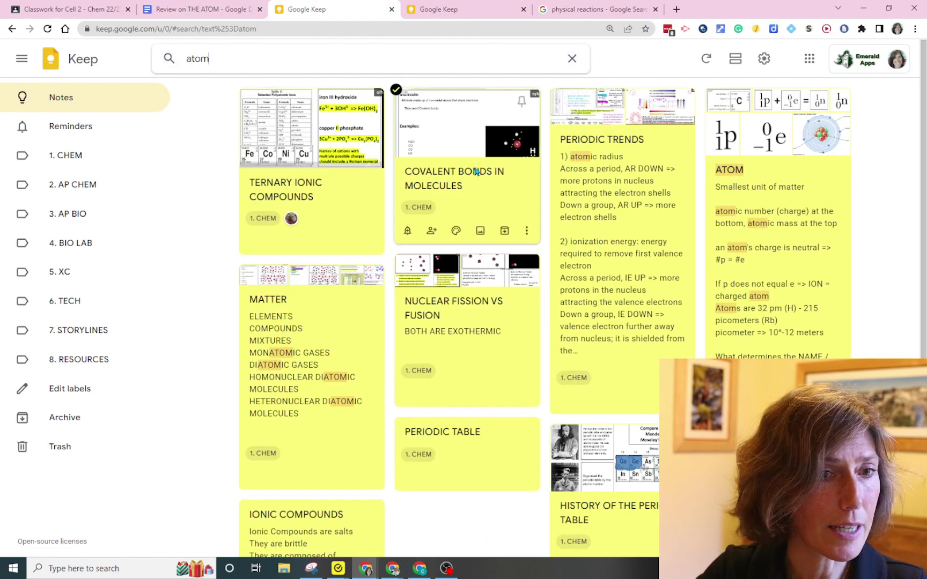
scroll(513, 182, "down", 4)
scroll(513, 183, "down", 10)
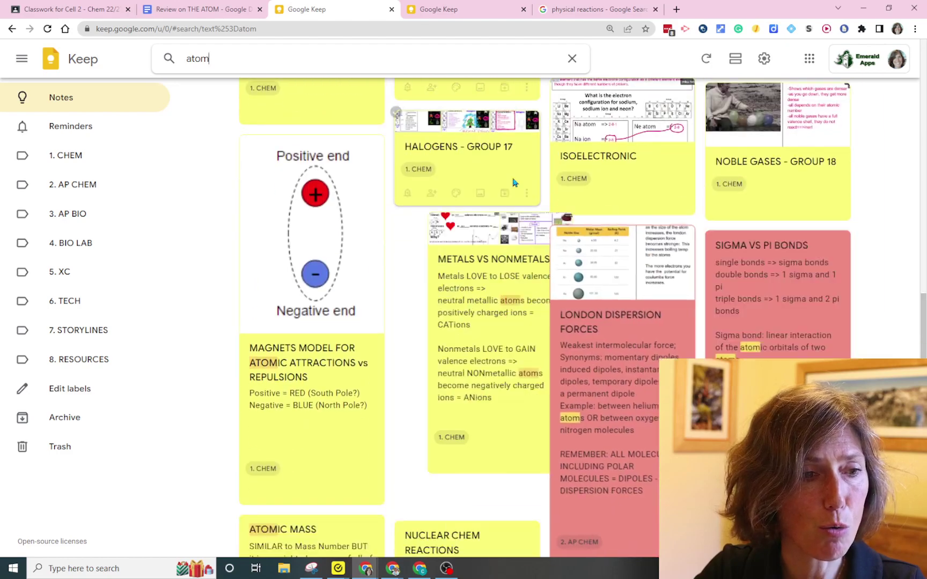
scroll(513, 182, "down", 5)
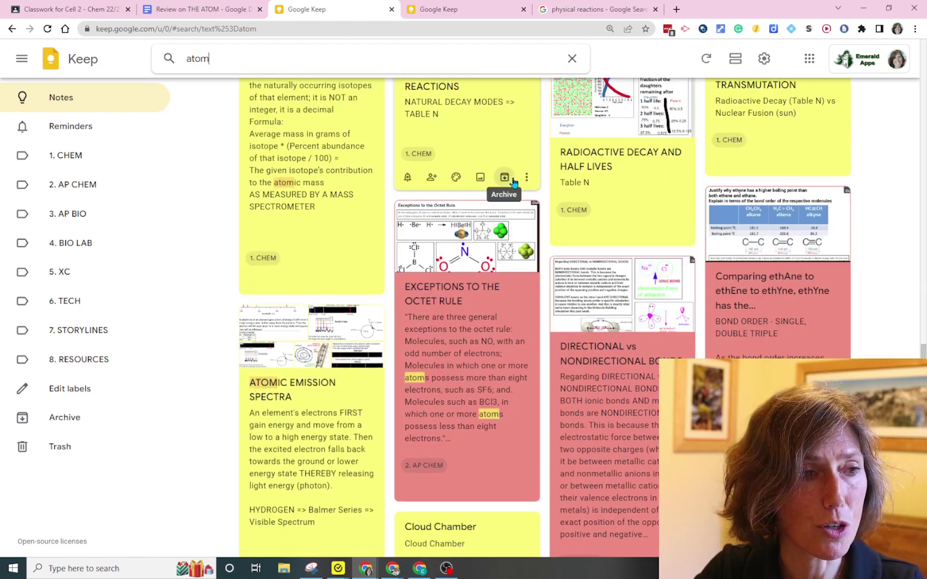
scroll(514, 182, "down", 2)
scroll(513, 183, "up", 15)
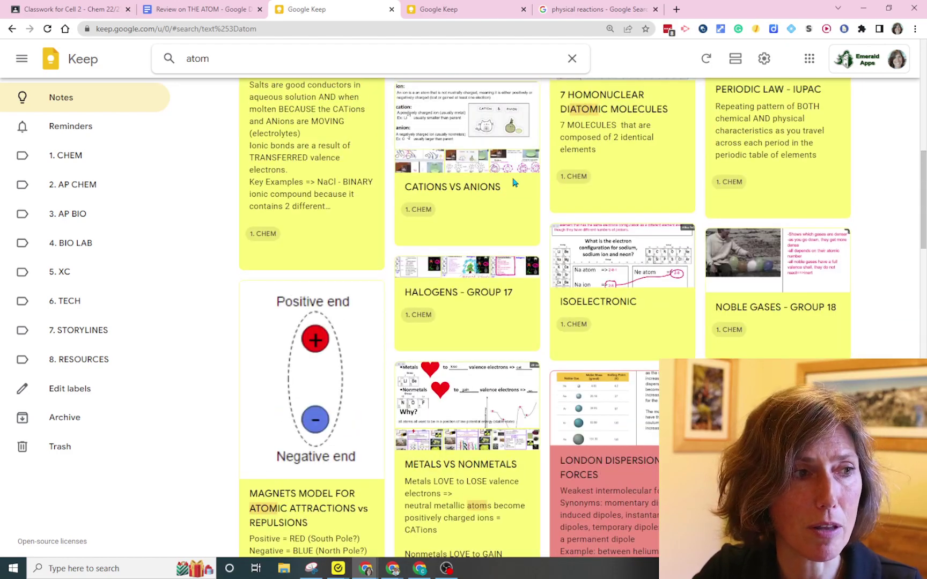
scroll(513, 180, "down", 1)
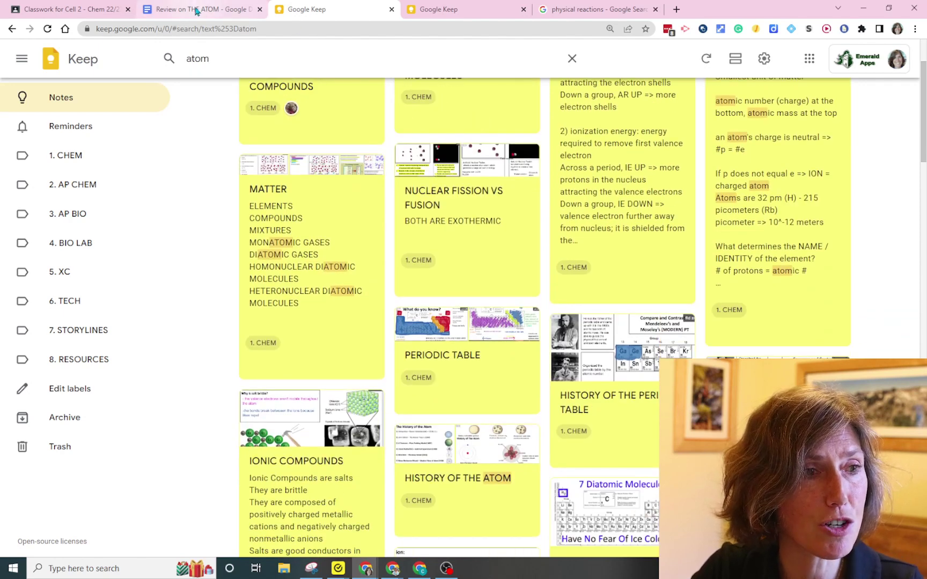
left_click(196, 9)
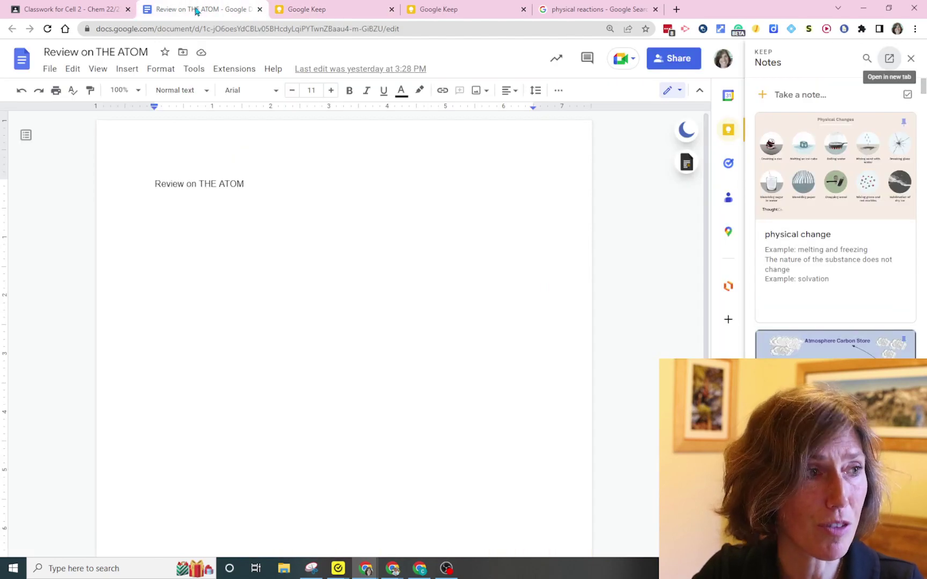
left_click(314, 11)
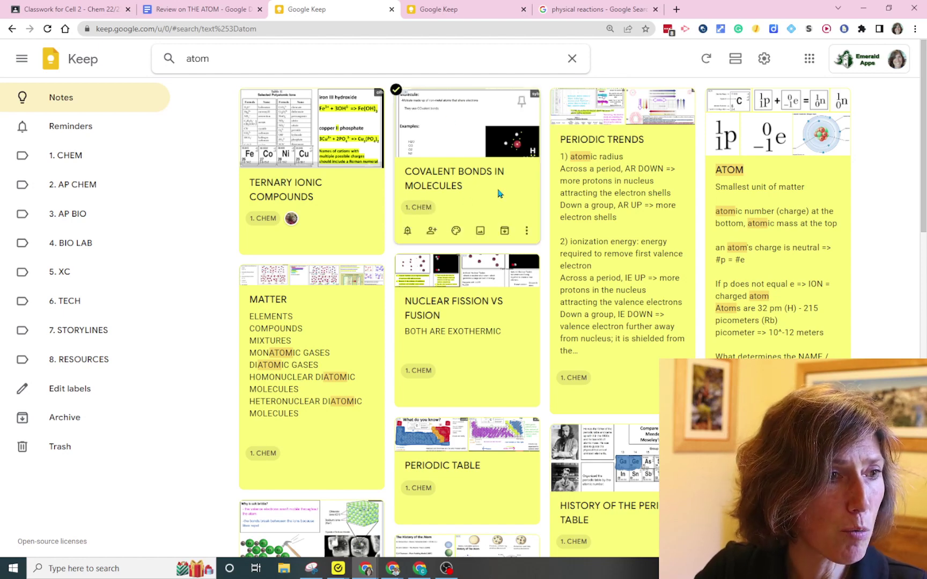
key("Return")
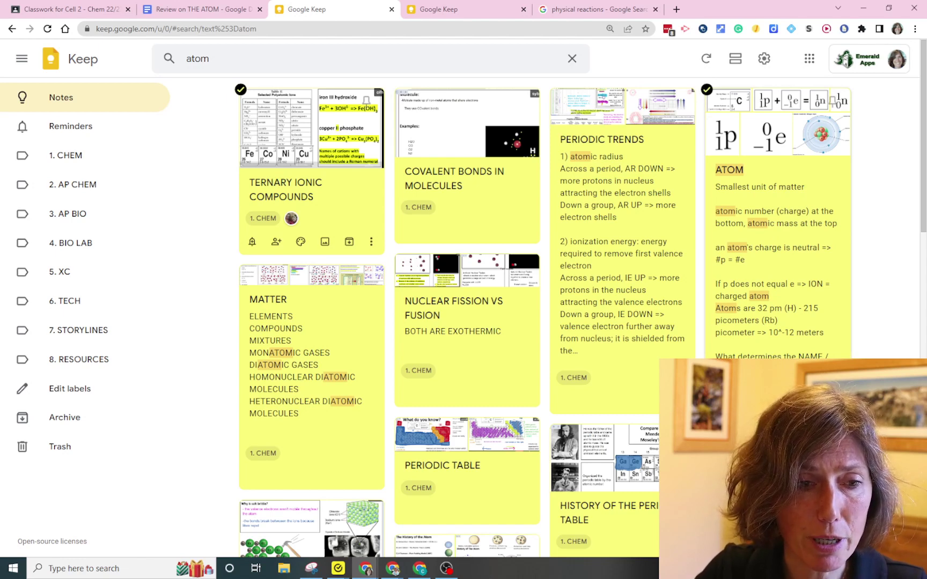
Step: Open the ATOM note and use Grab image text to extract the text from its pictures
right_click(749, 300)
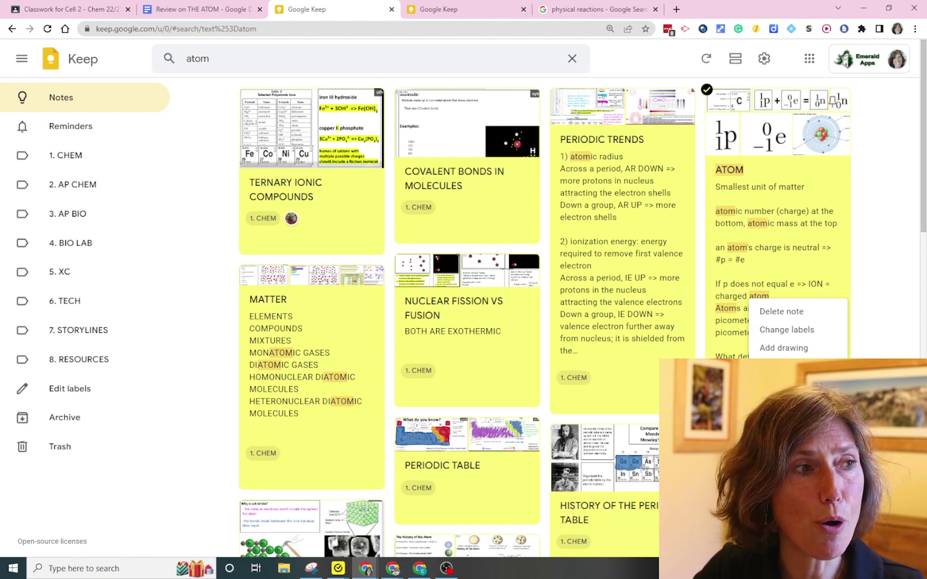
left_click(182, 7)
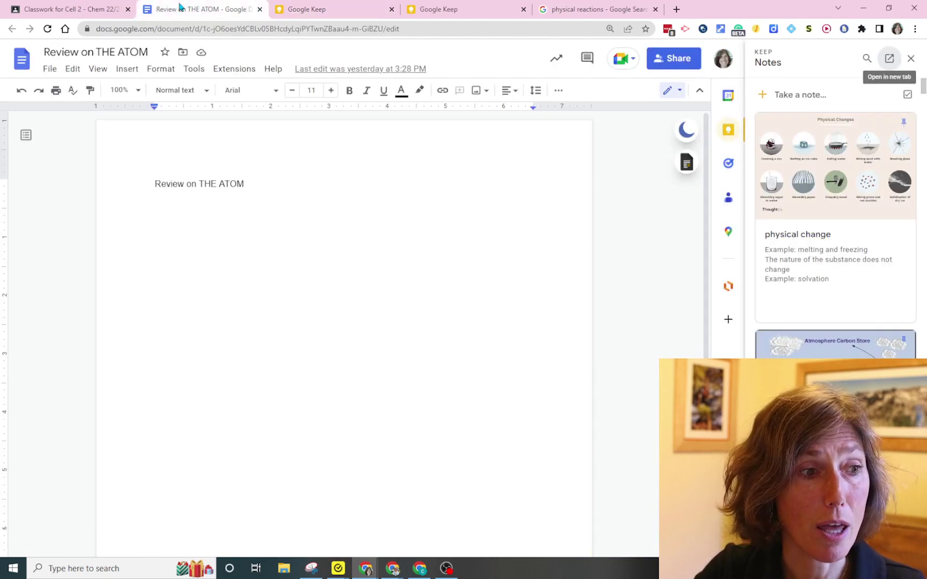
left_click(293, 7)
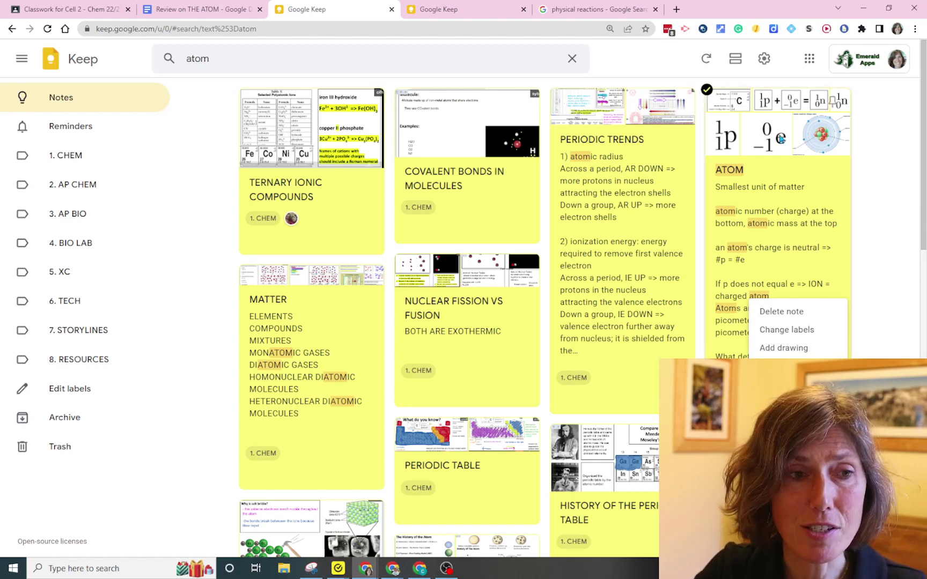
left_click(780, 143)
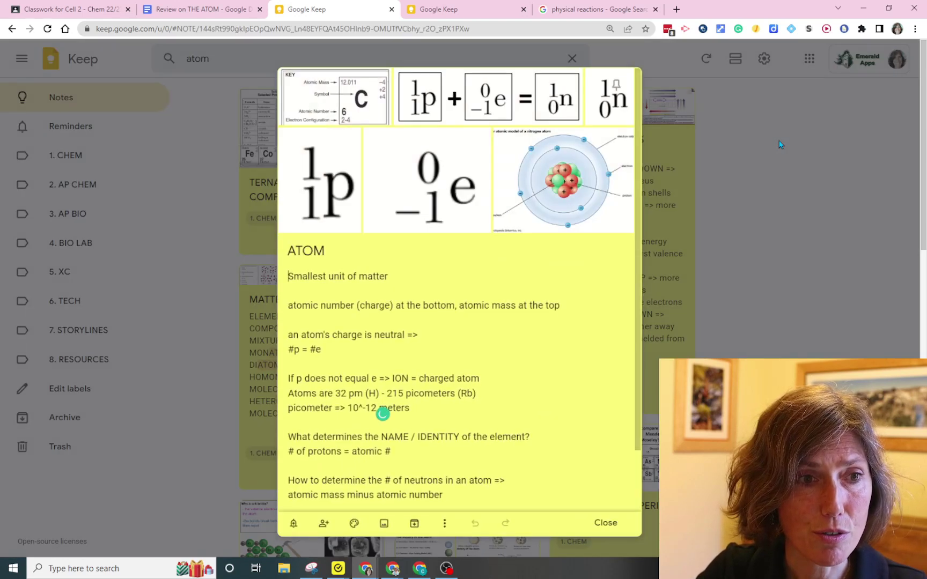
left_click(445, 523)
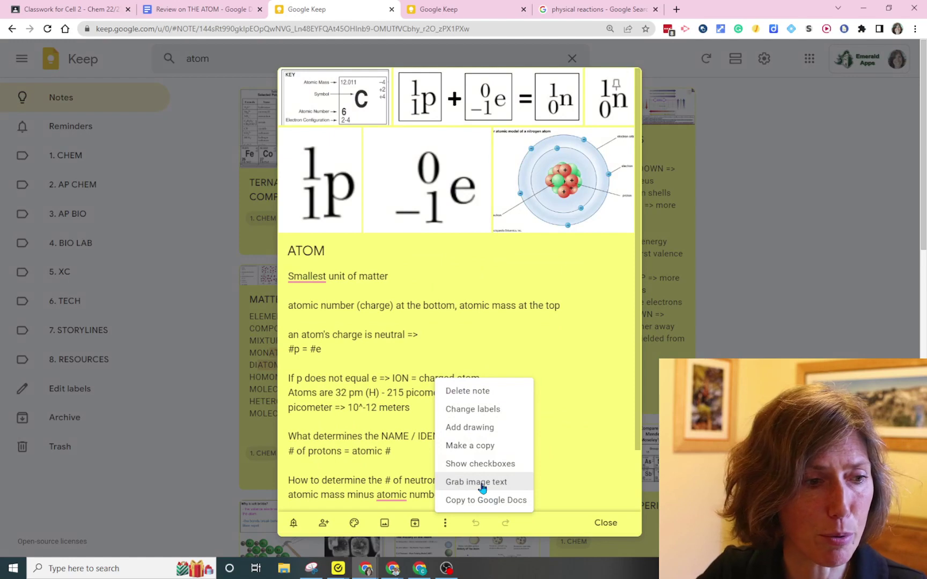
left_click(482, 483)
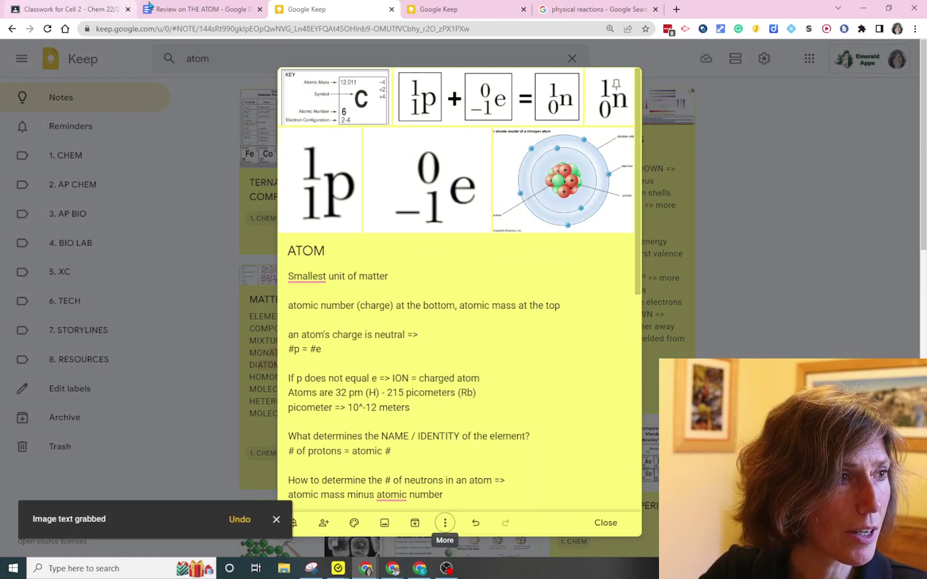
Step: Paste the Physical Changes image on a new line below the document title
left_click(167, 9)
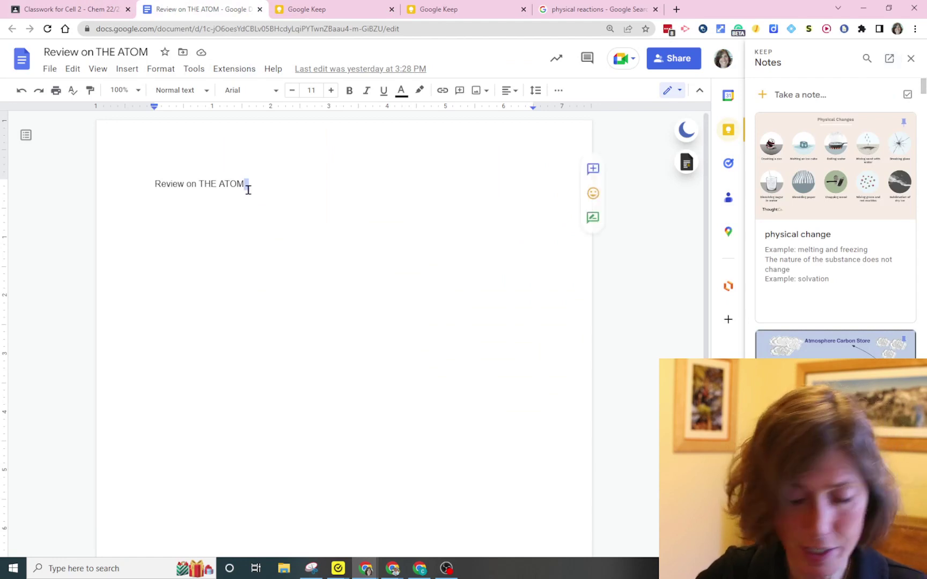
key("Return")
key("ctrl+v")
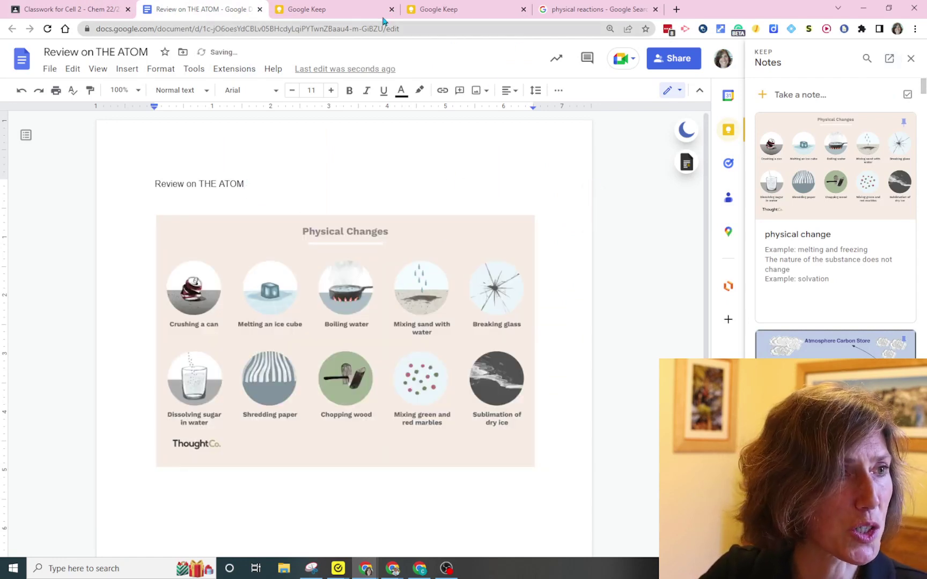
Step: Copy all of the ATOM note's text and paste it below the image
left_click(344, 9)
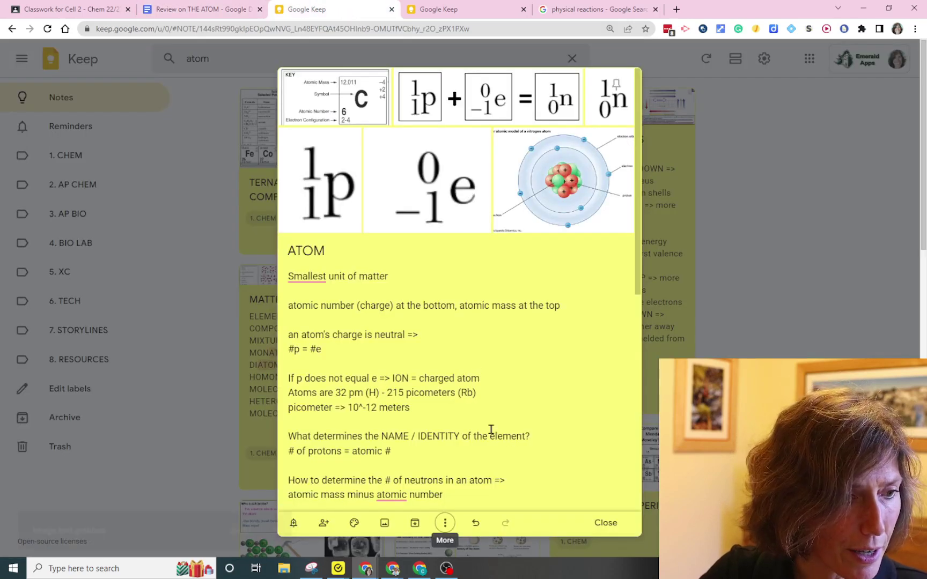
mouse_move(323, 282)
key("ctrl+a")
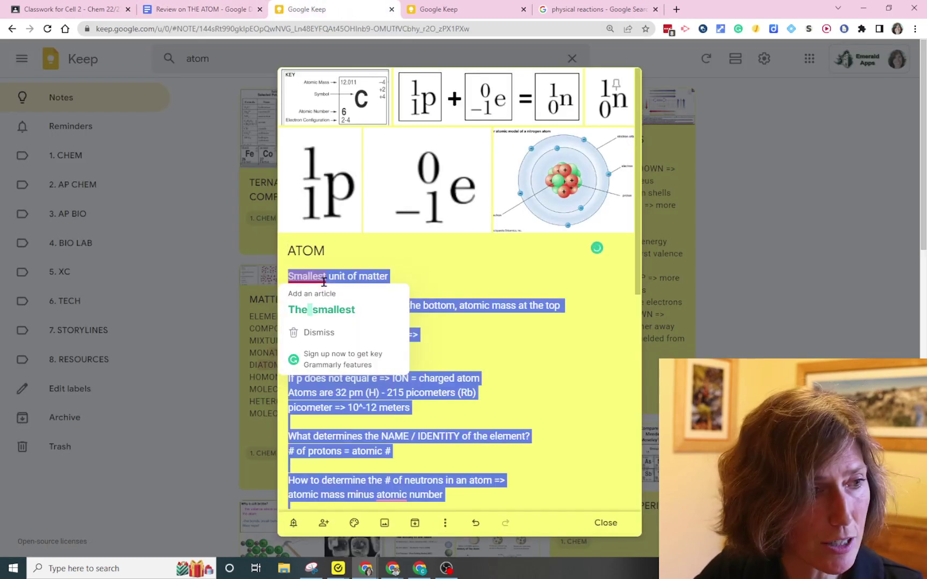
left_click(188, 13)
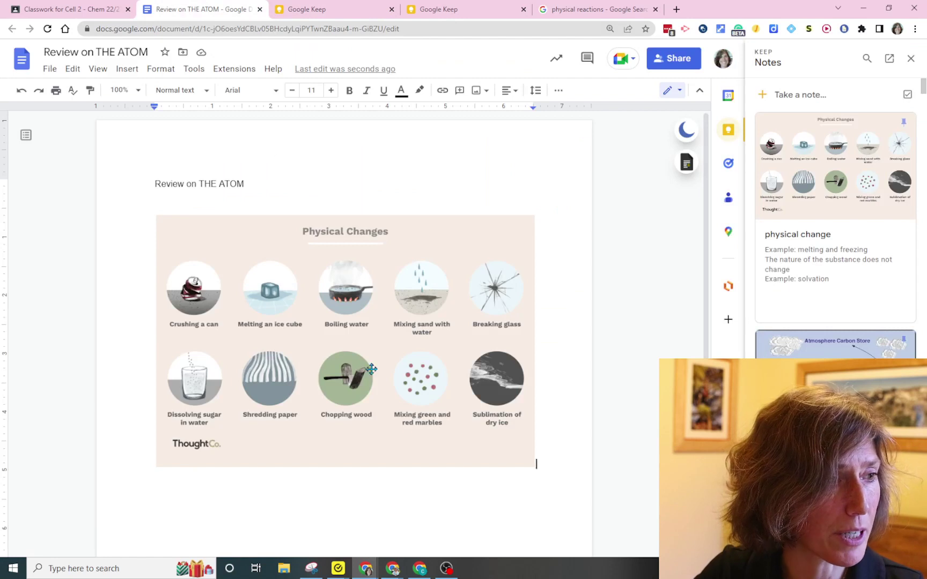
left_click(427, 480)
type("MASS NUMBER = # protons + # neutrons  KEY Atomic Mass Symbol Atomic Number→→ Electron Configuration 12.011 6 2-4 C -4 +2 +4 }p + _!e = !n 1. u ip - 0 r atomic model of a nitrogen atom Butron clopædia Britannica, Inc. electron orbl electron proton")
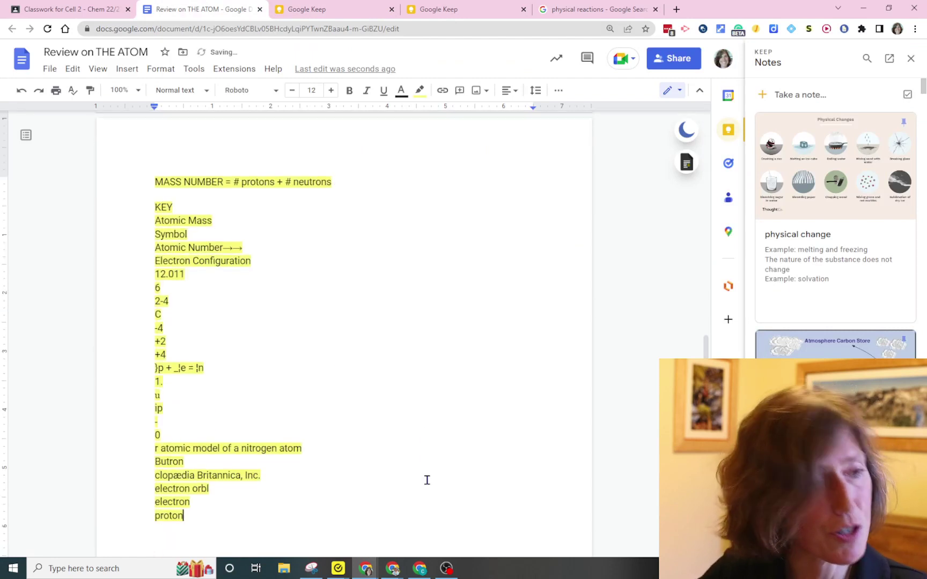
Step: Drag the nitrogen atom diagram from the note into the document, then close the ATOM note
left_click(330, 10)
left_click(547, 455)
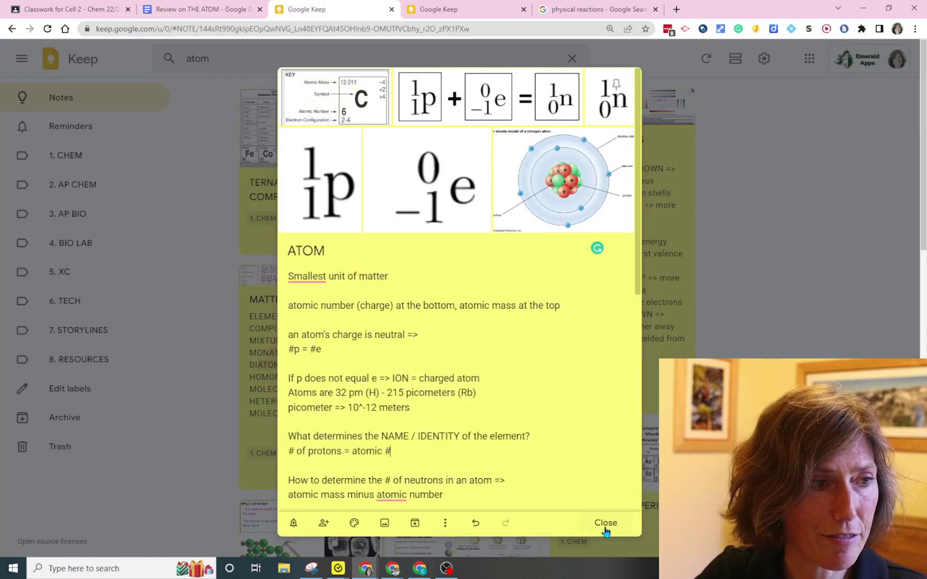
left_click(513, 161)
left_click_drag(457, 303, 301, 236)
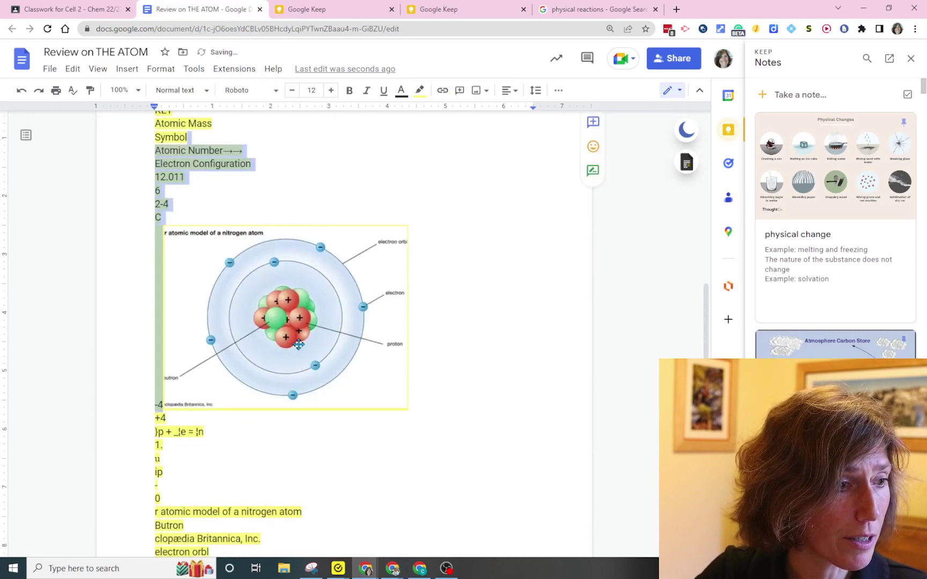
scroll(299, 345, "up", 10)
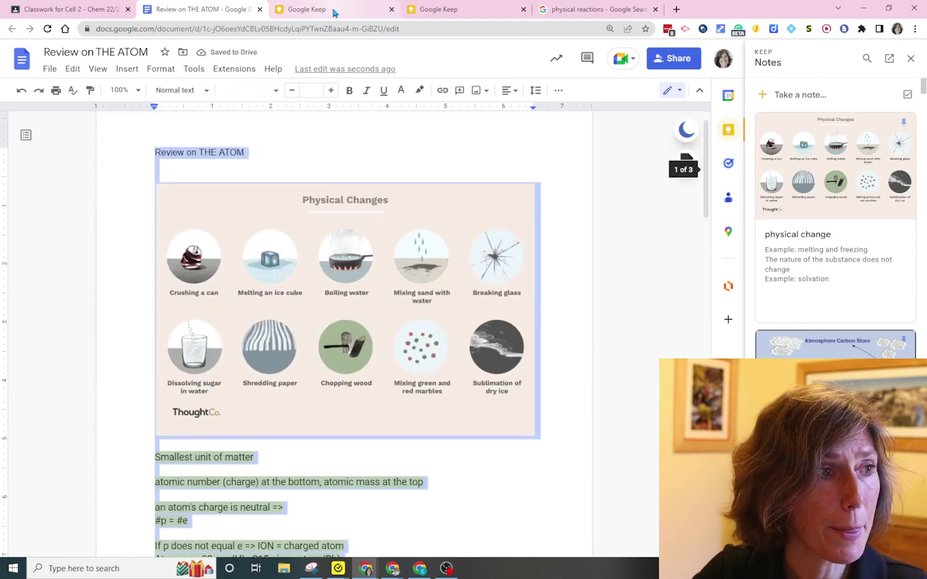
left_click(332, 11)
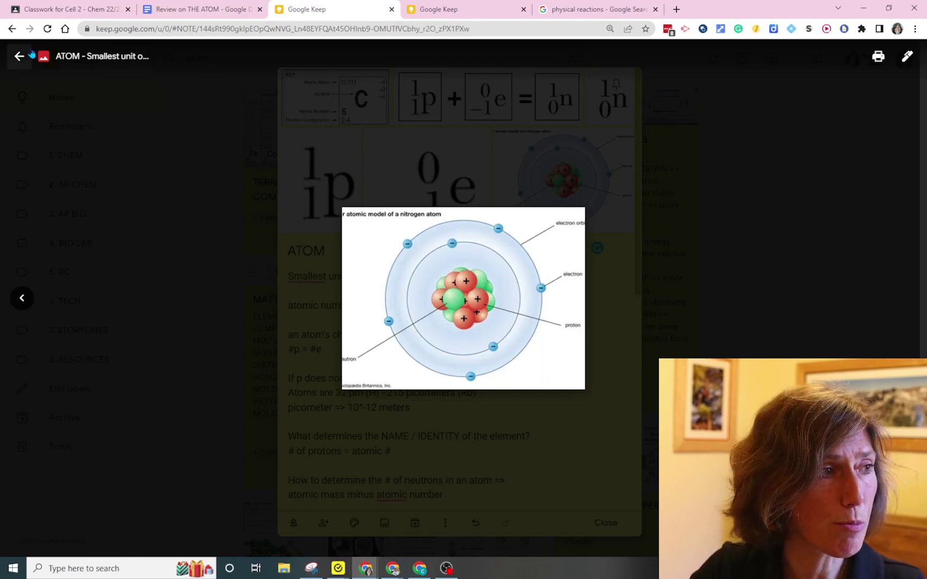
left_click(12, 56)
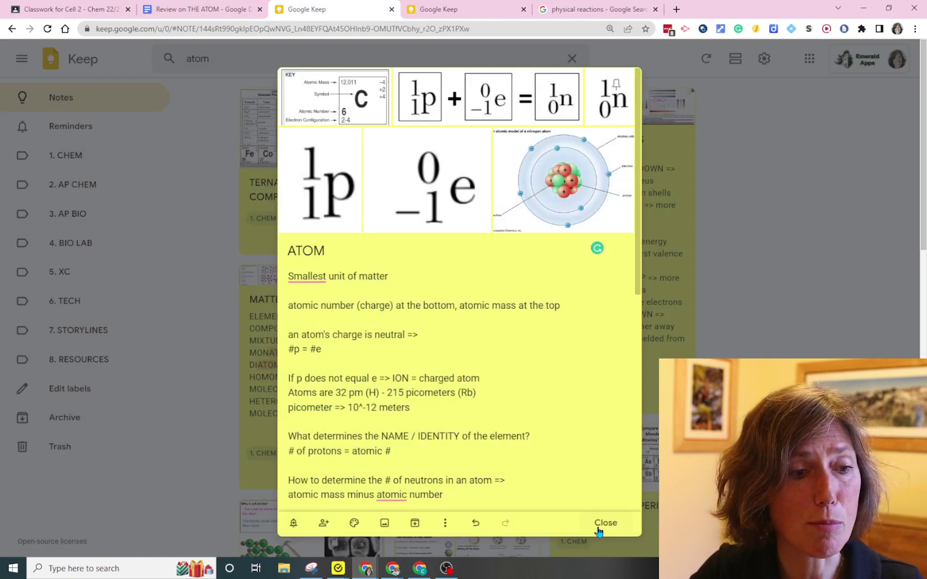
left_click(603, 523)
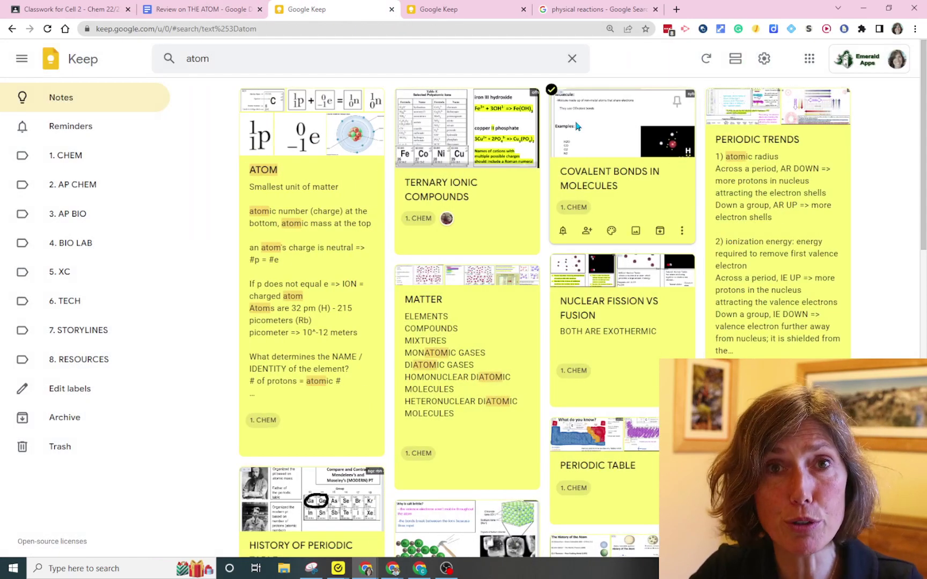
Step: Move the Physical Changes image, then select and delete all of the document's content
left_click(207, 13)
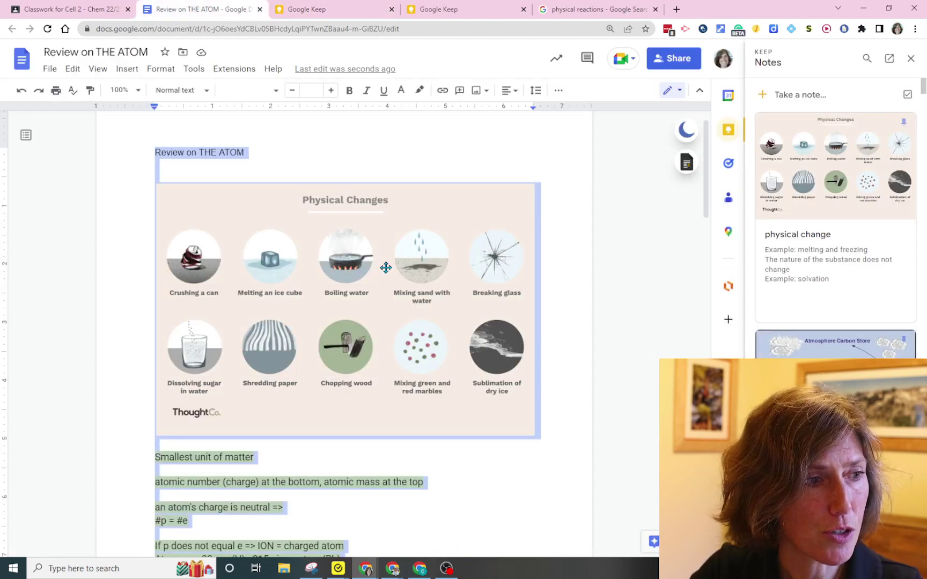
left_click(351, 149)
left_click(309, 181)
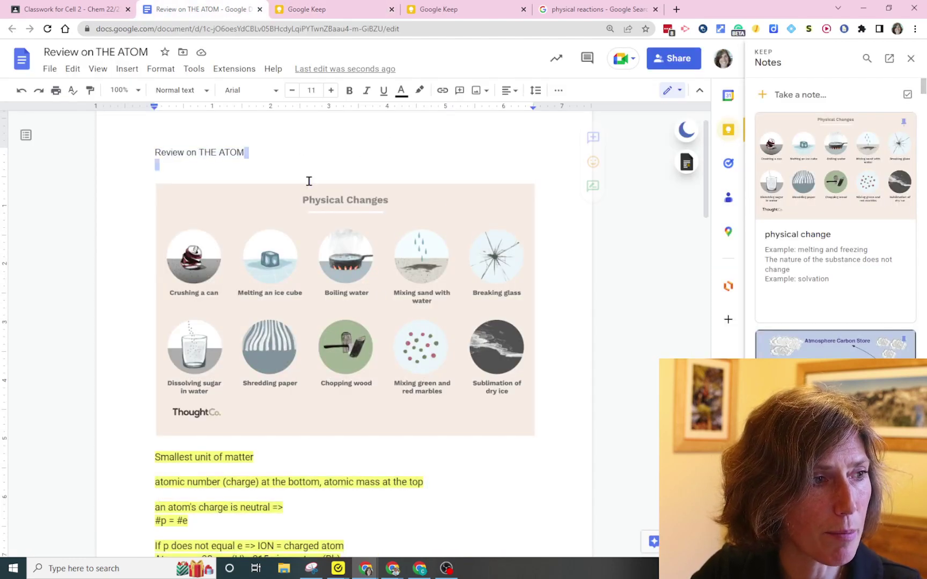
left_click_drag(311, 193, 485, 546)
scroll(483, 536, "down", 4)
left_click(398, 430)
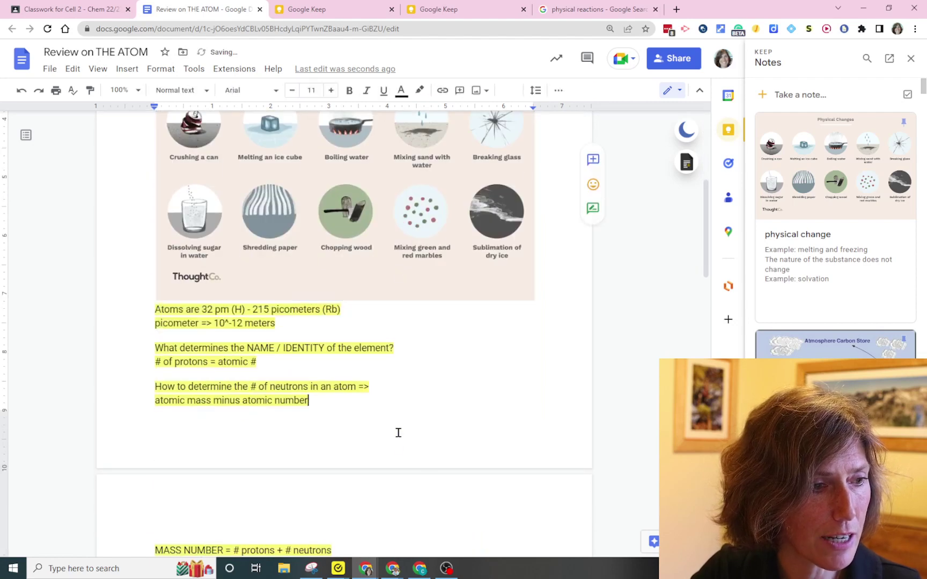
key("ctrl+a")
scroll(398, 433, "up", 5)
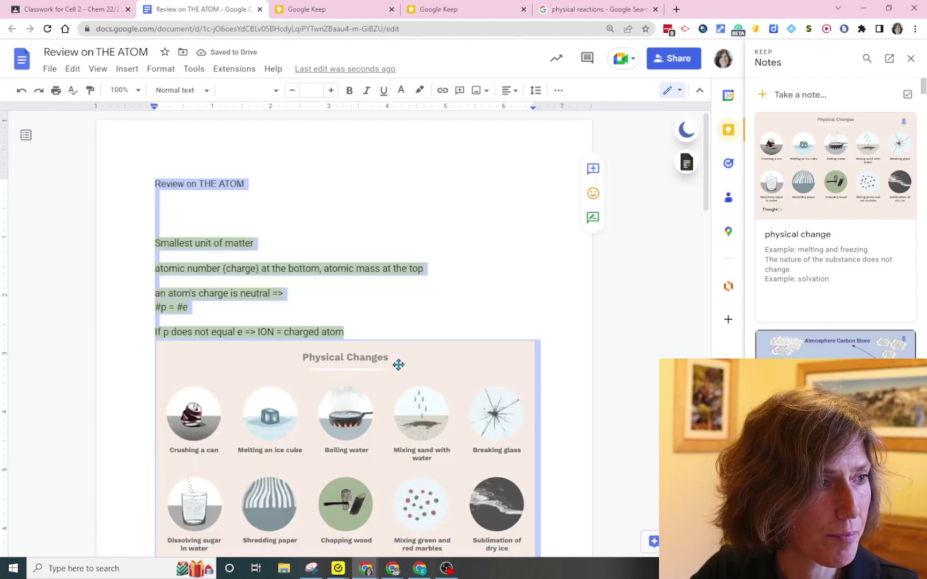
key("BackSpace")
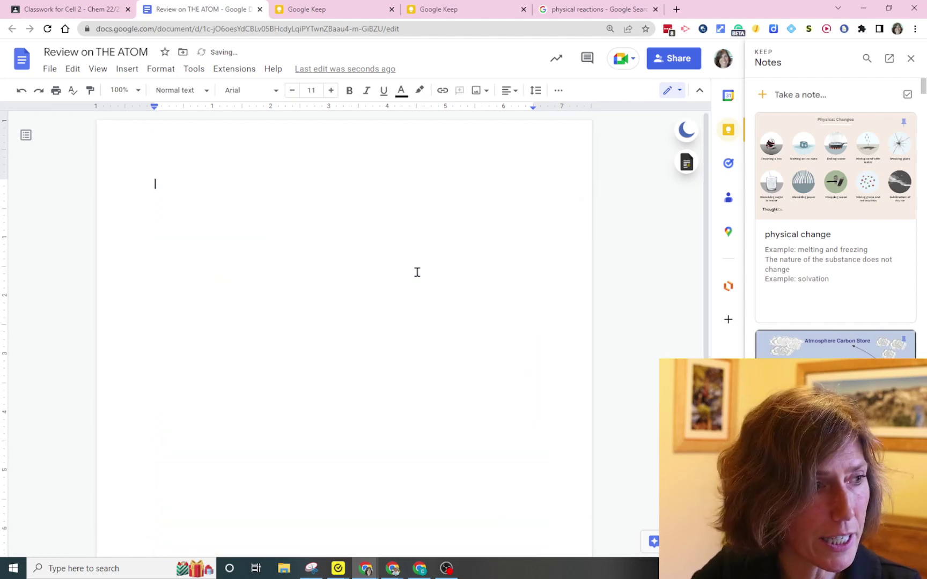
Step: Type the heading 'Review on the atom', correcting the wrongly capitalised first attempt
type("rEVIEW ON t")
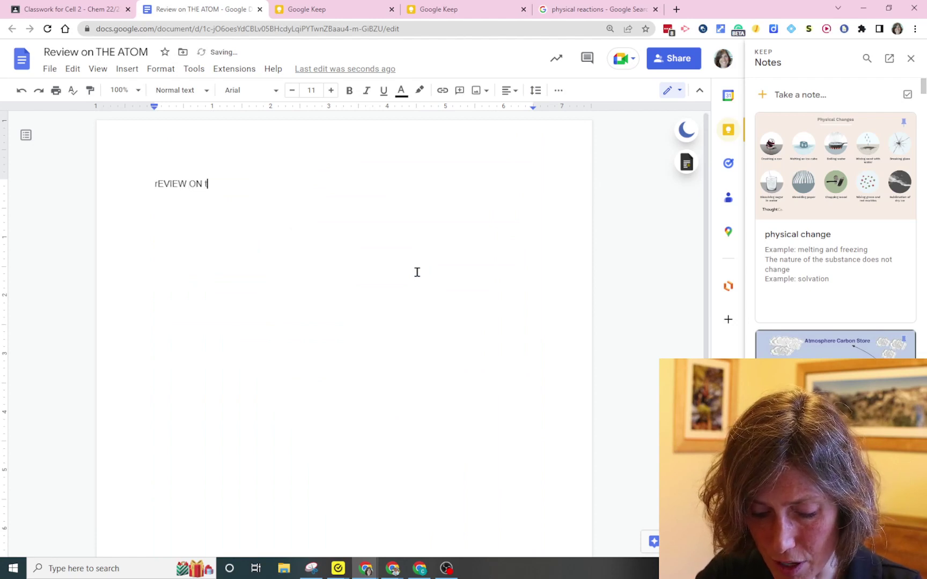
type("he atom")
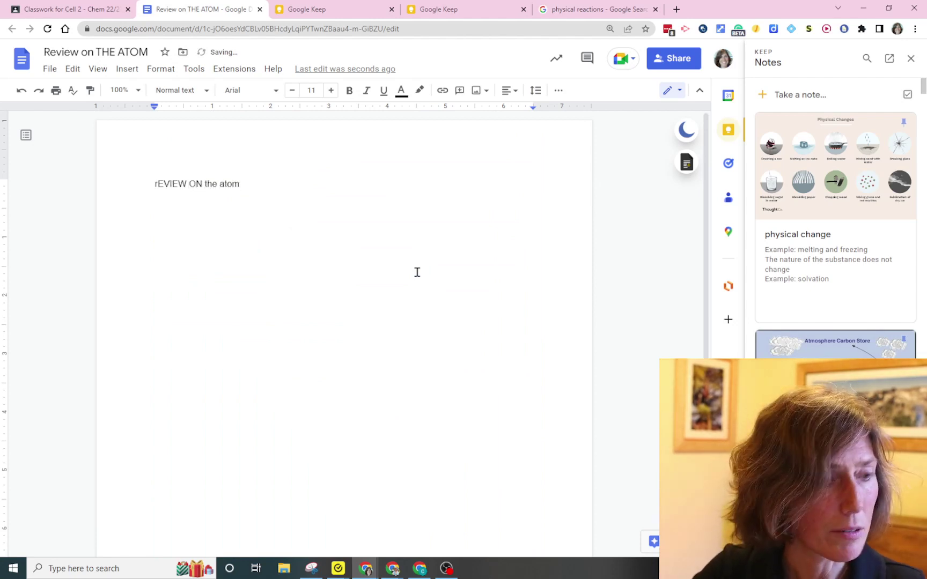
key("BackSpace")
key("BackSpace")
key("BackSpace")
key("BackSpace")
key("BackSpace")
key("BackSpace")
key("BackSpace")
key("BackSpace")
key("BackSpace")
key("BackSpace")
key("BackSpace")
key("BackSpace")
key("BackSpace")
key("BackSpace")
key("BackSpace")
key("BackSpace")
key("BackSpace")
key("BackSpace")
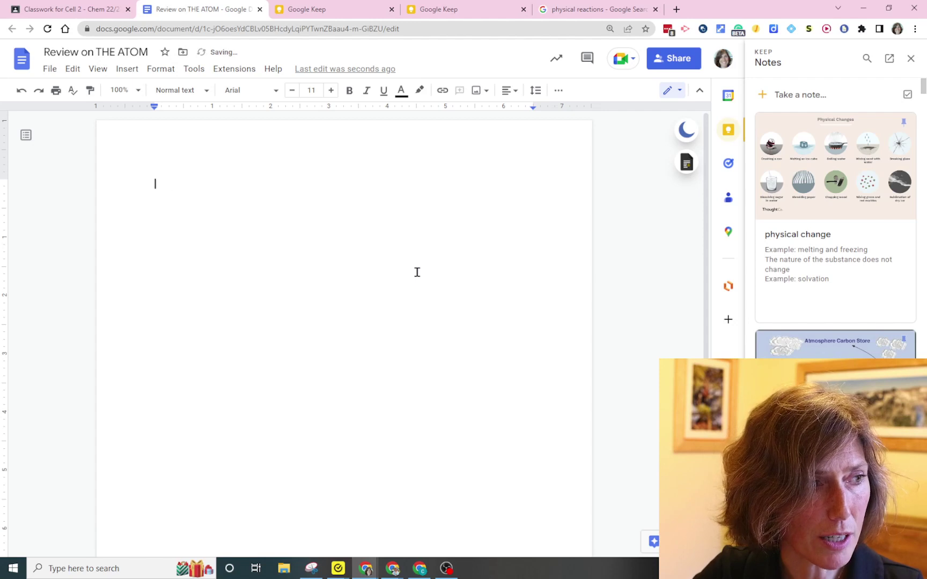
type("Review on ")
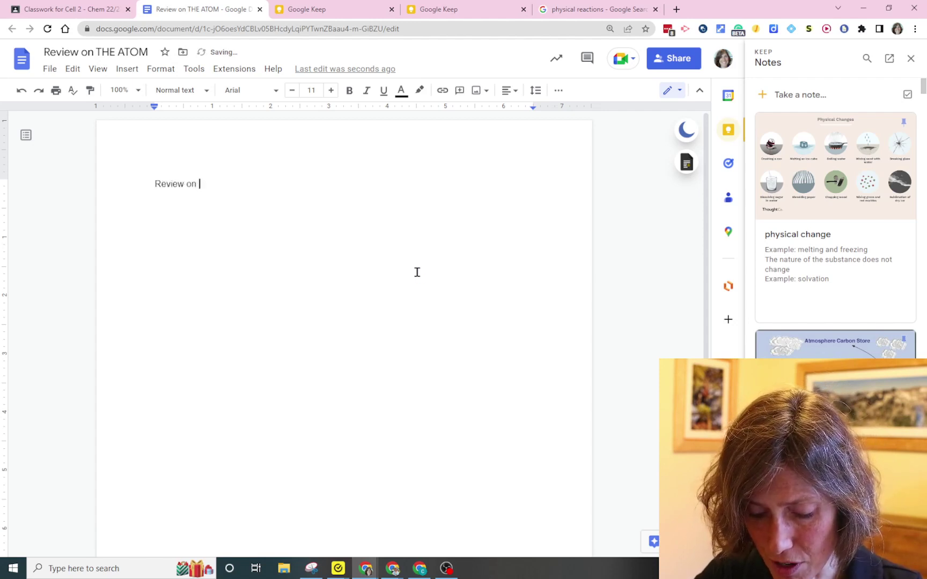
type("the atom")
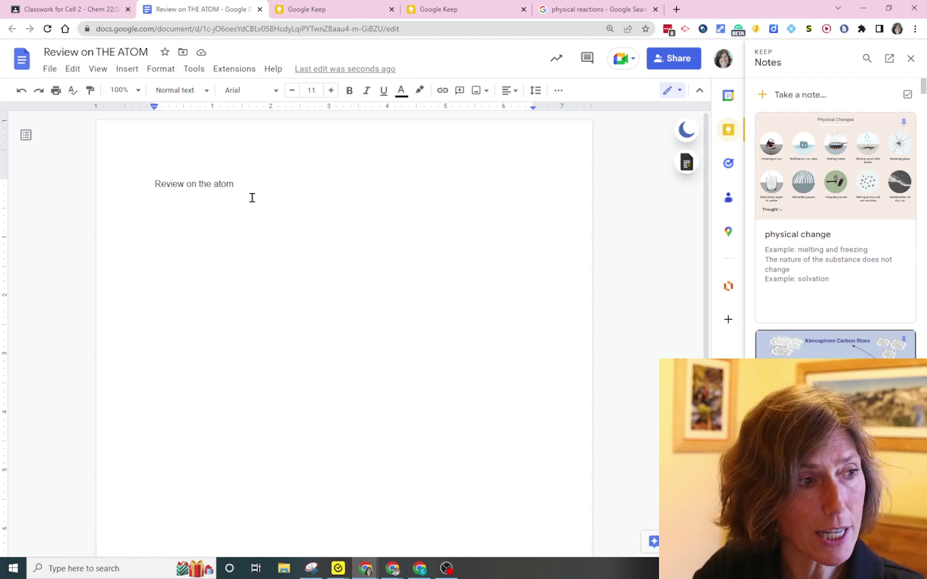
Step: Add an empty line directly below the 'Review on the atom' heading
key("Return")
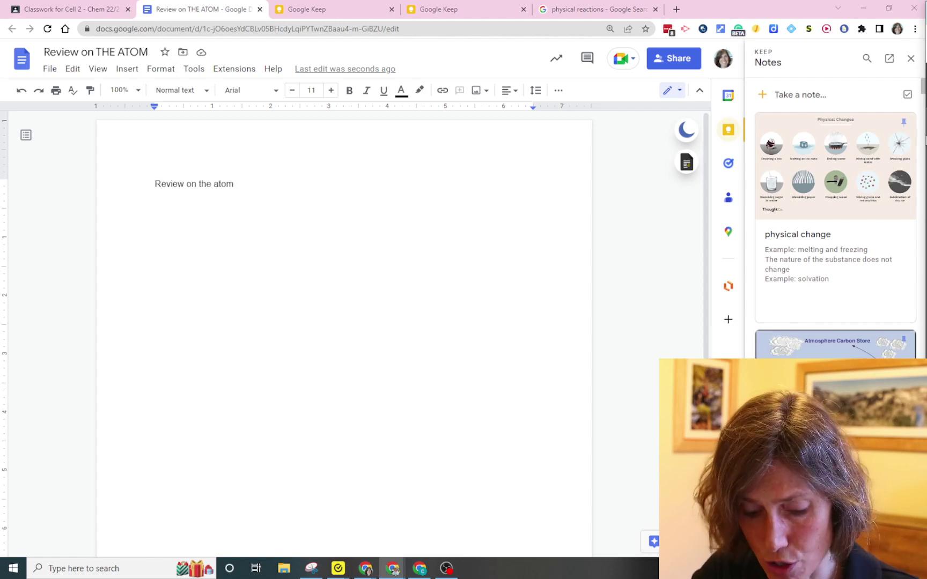
Step: Paste the copied question text below the heading and set its text color to black
left_click(195, 213)
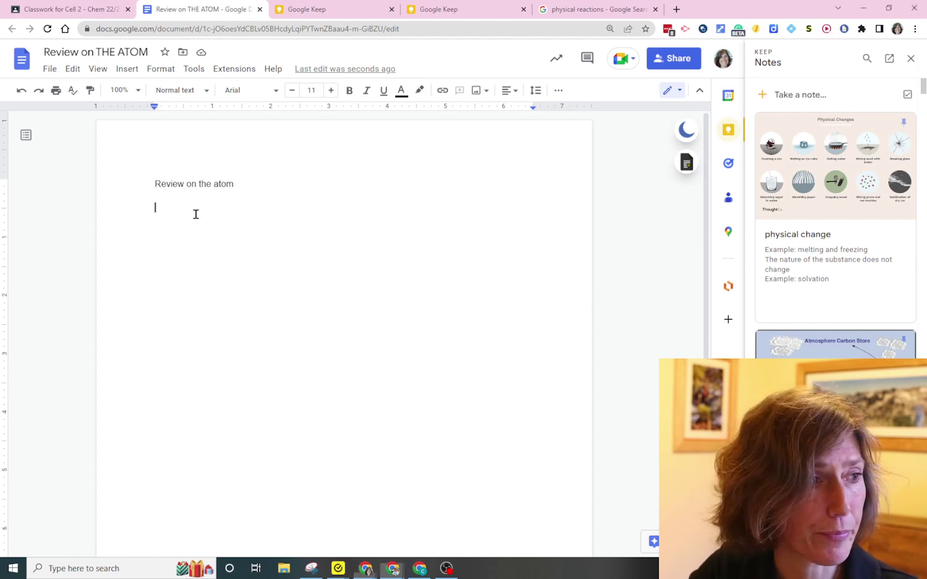
key("Return")
key("Return")
key("Return")
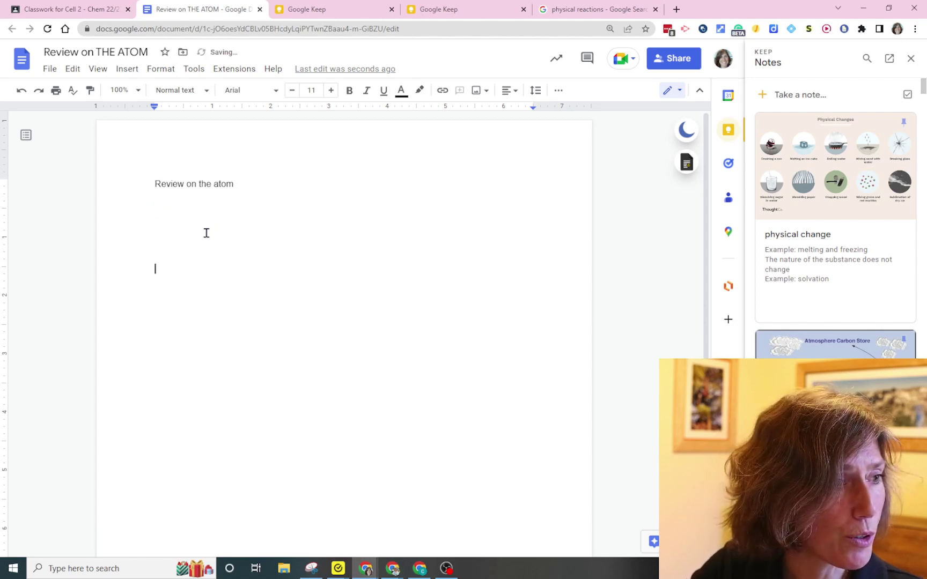
left_click_drag(249, 186, 435, 273)
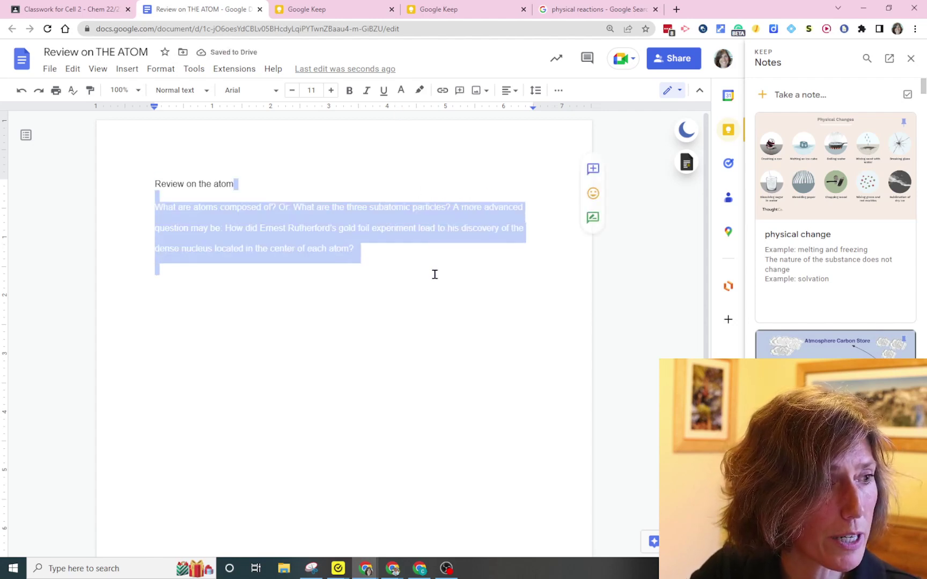
left_click(401, 90)
left_click(406, 111)
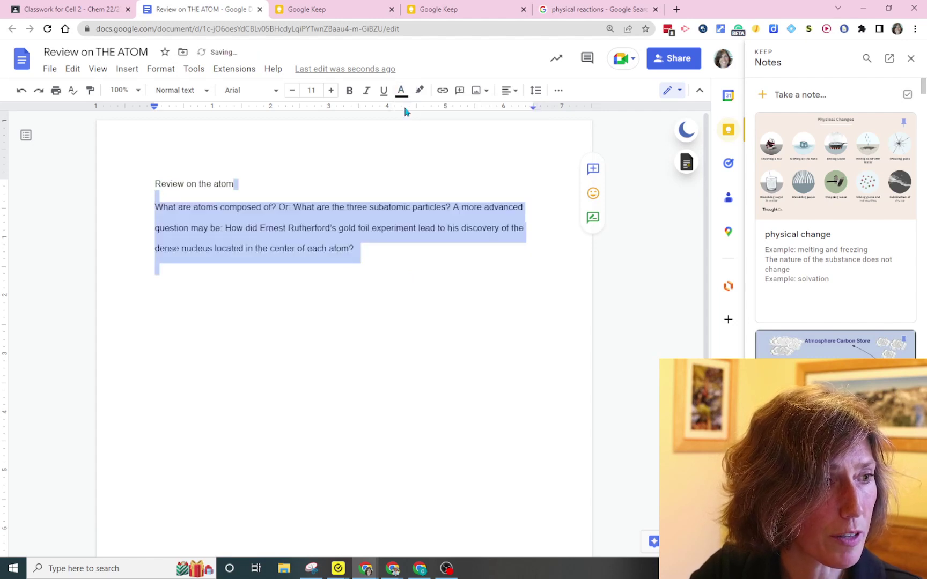
left_click(299, 317)
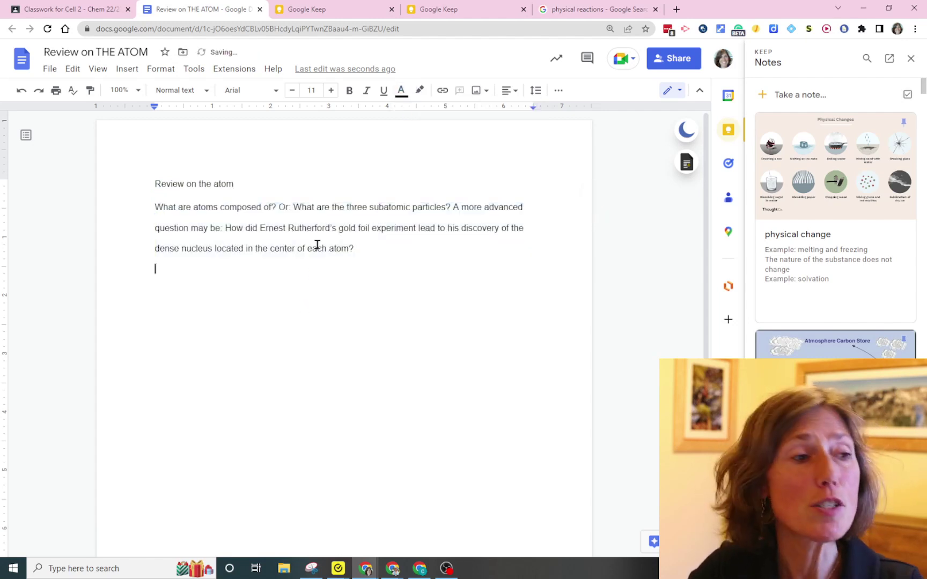
Step: Remove the joining 'Or' and move the subatomic particles question onto its own line
left_click(292, 209)
type(":")
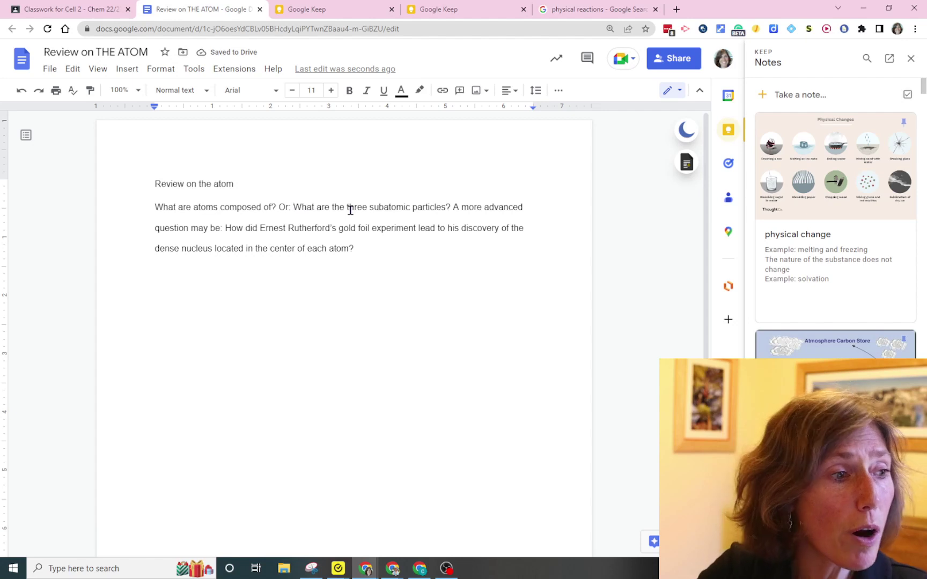
key("BackSpace")
key("BackSpace")
key("BackSpace")
key("BackSpace")
key("Return")
key("Return")
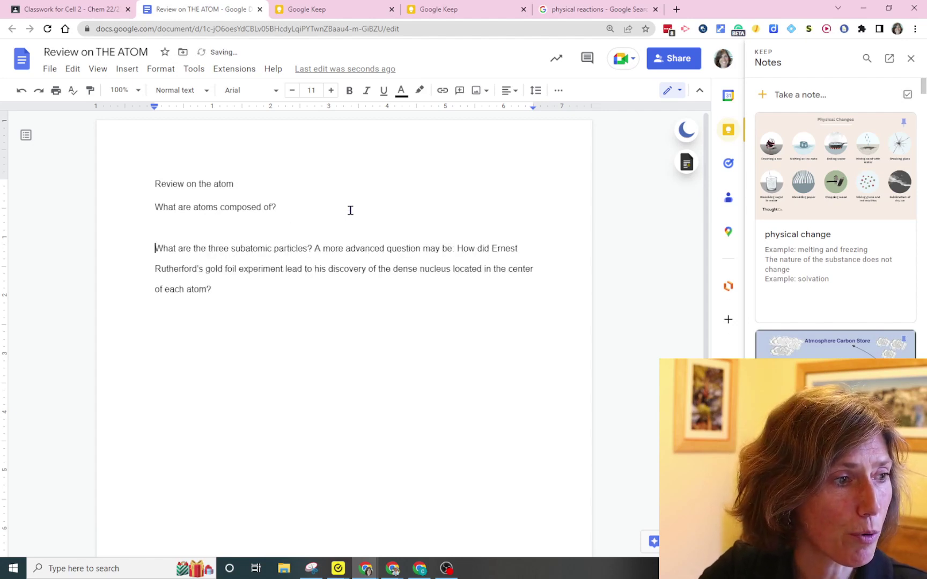
Step: Delete the 'A more advanced question' lead-in and start the Rutherford question with 'How did'
left_click(312, 249)
mouse_move(312, 248)
left_mouse_down()
mouse_move(454, 249)
mouse_move(315, 250)
left_mouse_up()
triple_click(455, 251)
left_click(456, 251)
left_click(315, 251)
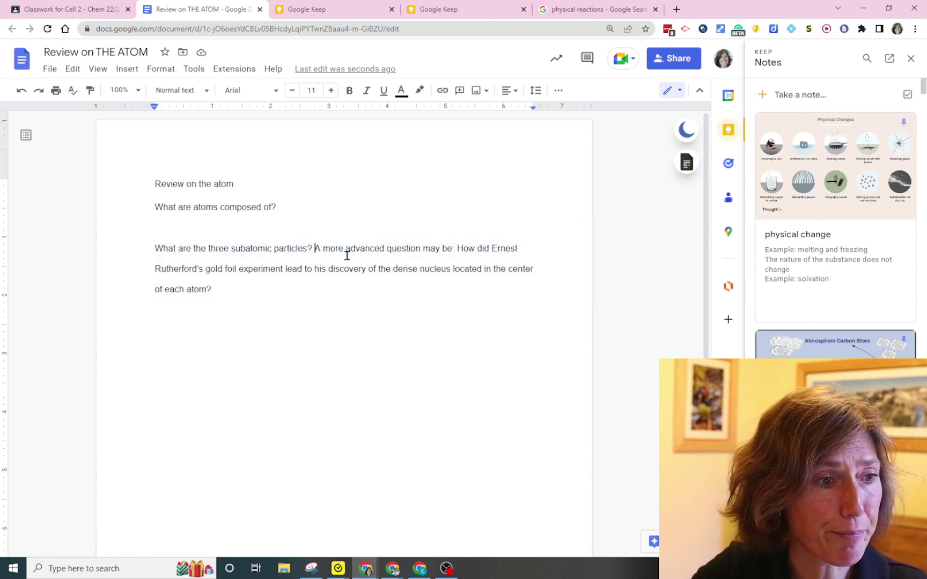
key("Delete")
key("Delete")
key("Delete")
key("Delete")
key("Delete")
key("Delete")
key("Delete")
key("Delete")
key("Delete")
key("Delete")
key("Delete")
key("Delete")
key("Delete")
key("Delete")
key("Delete")
key("Delete")
key("Delete")
key("Delete")
key("Delete")
key("Delete")
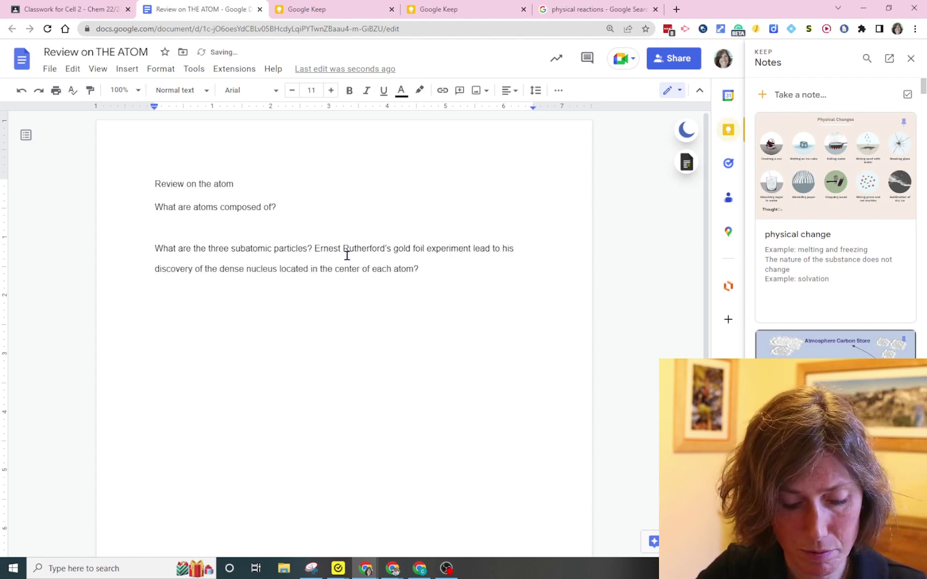
key("Return")
key("Return")
type("How di")
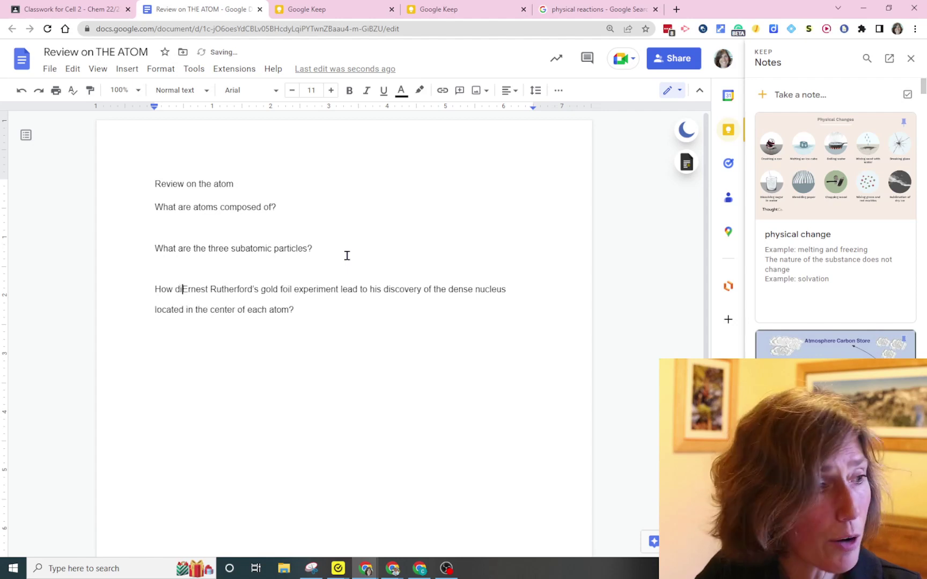
type("d")
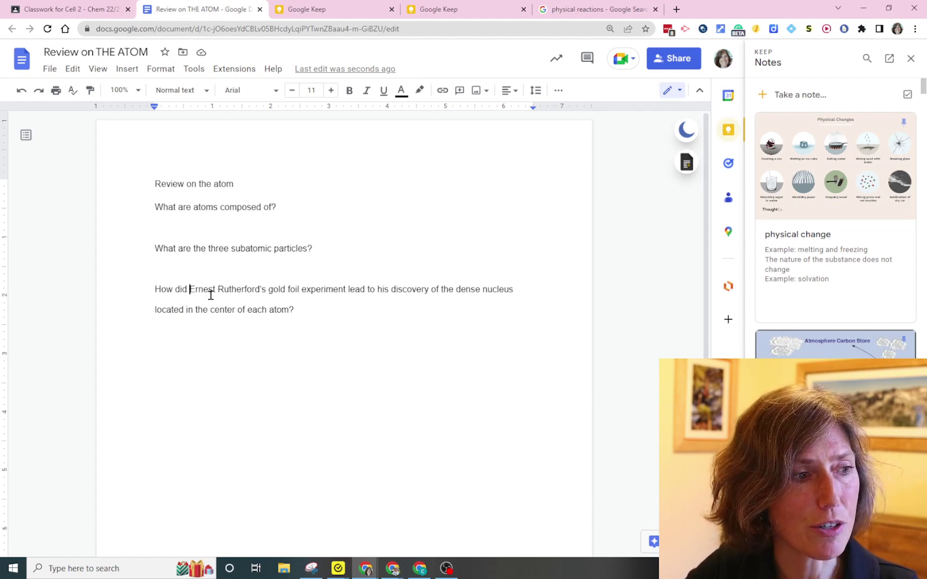
Step: In Keep, search the notes for 'atom', then for 'rutherford'
left_click(324, 15)
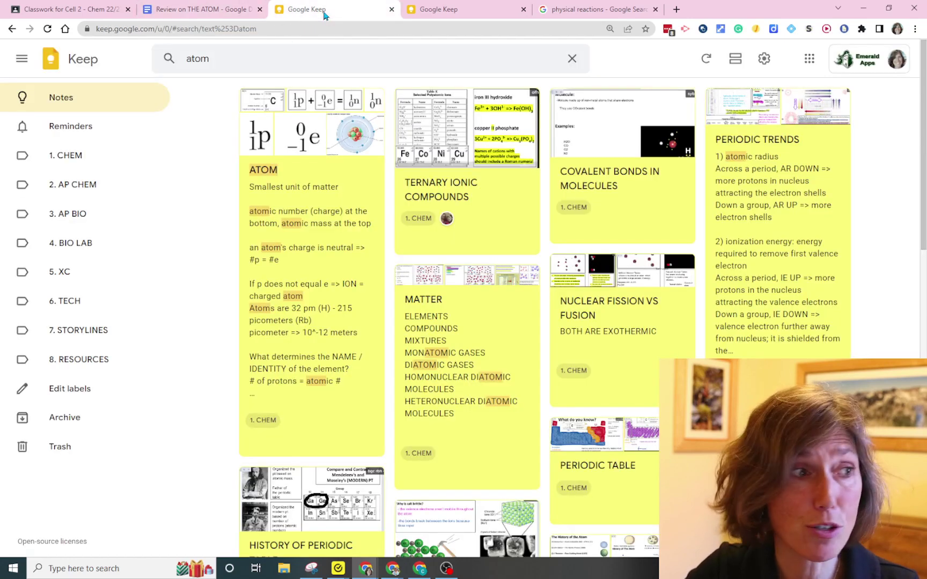
left_click_drag(235, 56, 189, 56)
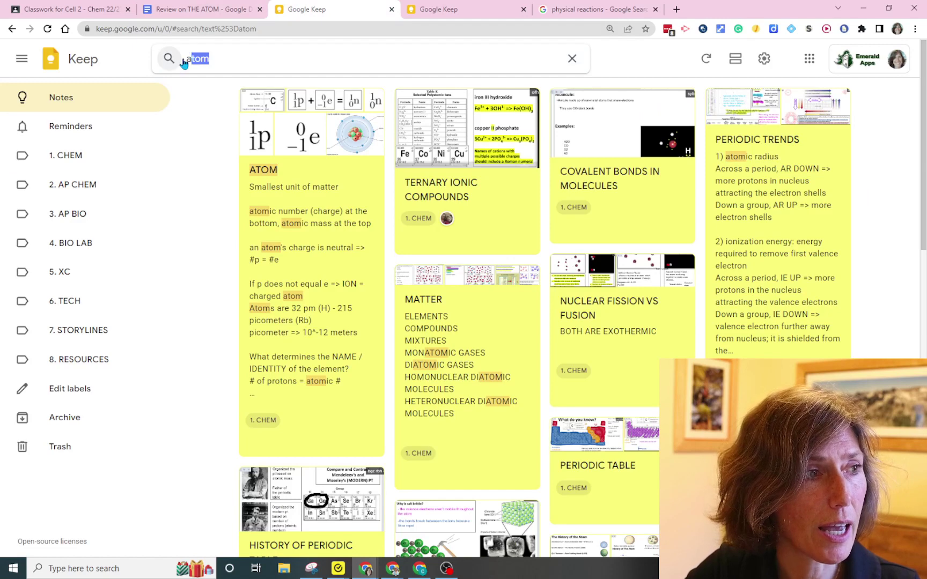
type("atom")
key("Return")
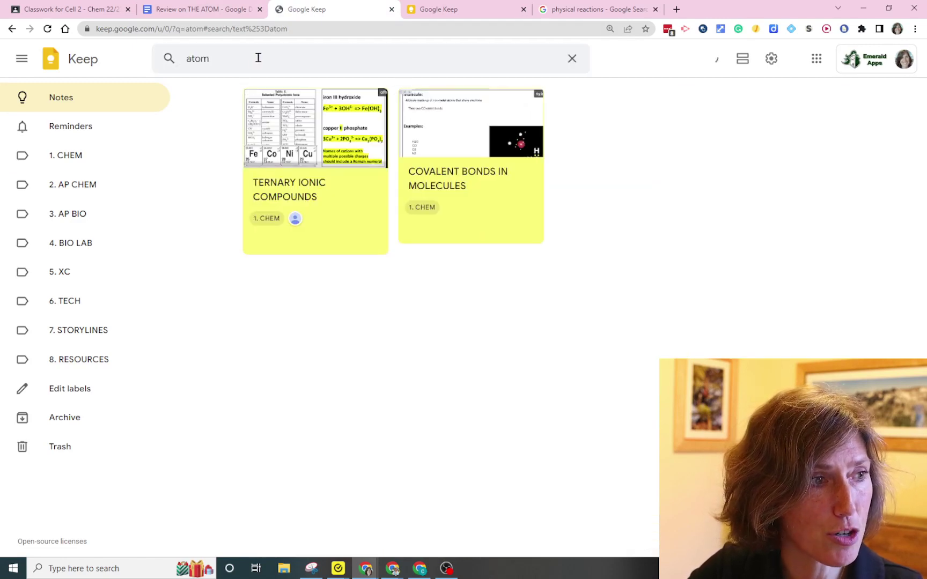
key("BackSpace")
key("BackSpace")
key("BackSpace")
key("BackSpace")
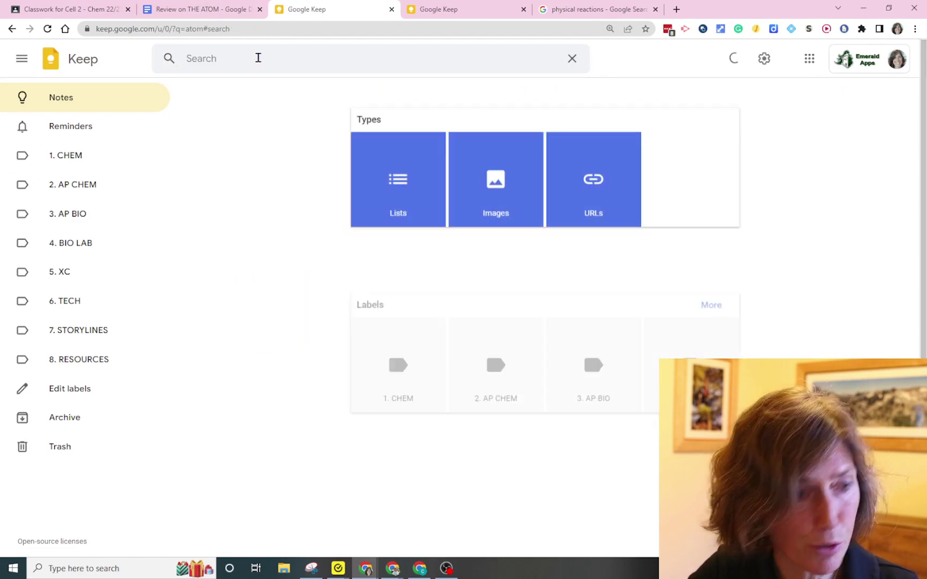
type("rutherford")
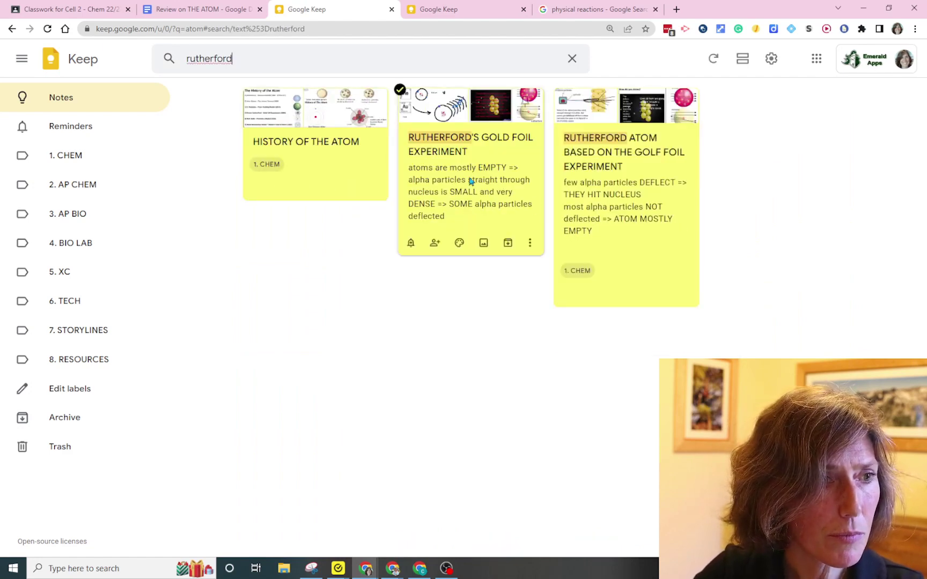
Step: Open the RUTHERFORD'S GOLD FOIL EXPERIMENT note and enlarge both its pictures before returning to the document
left_click(472, 181)
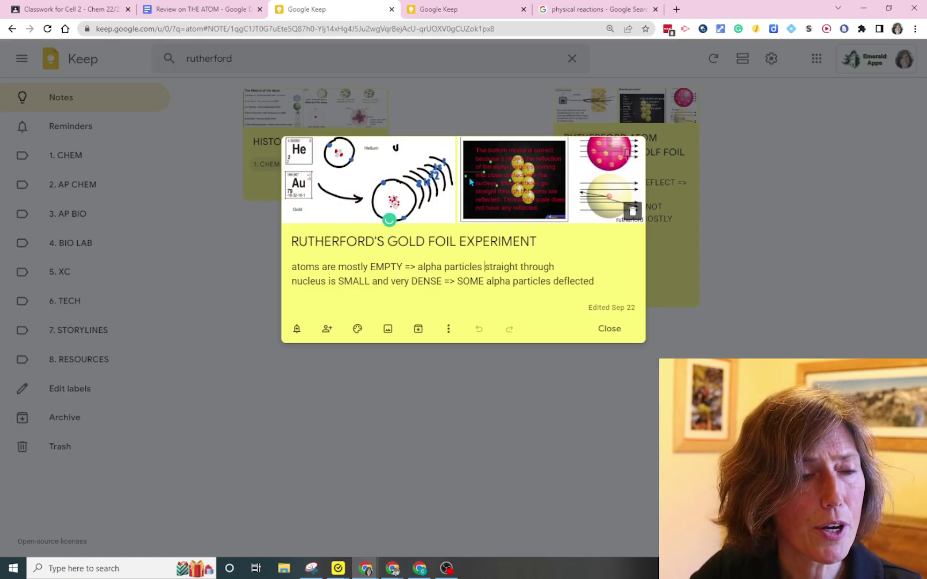
left_click(394, 175)
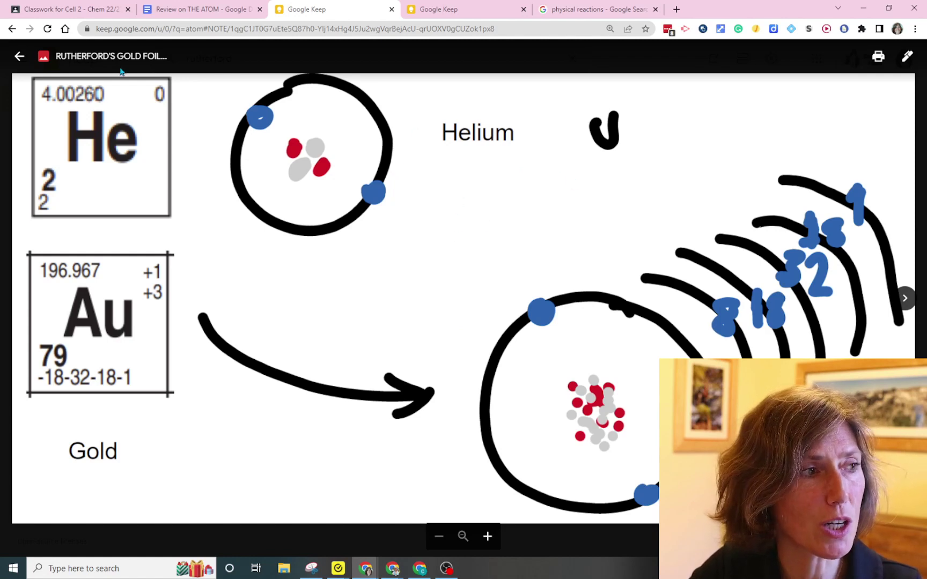
left_click(21, 58)
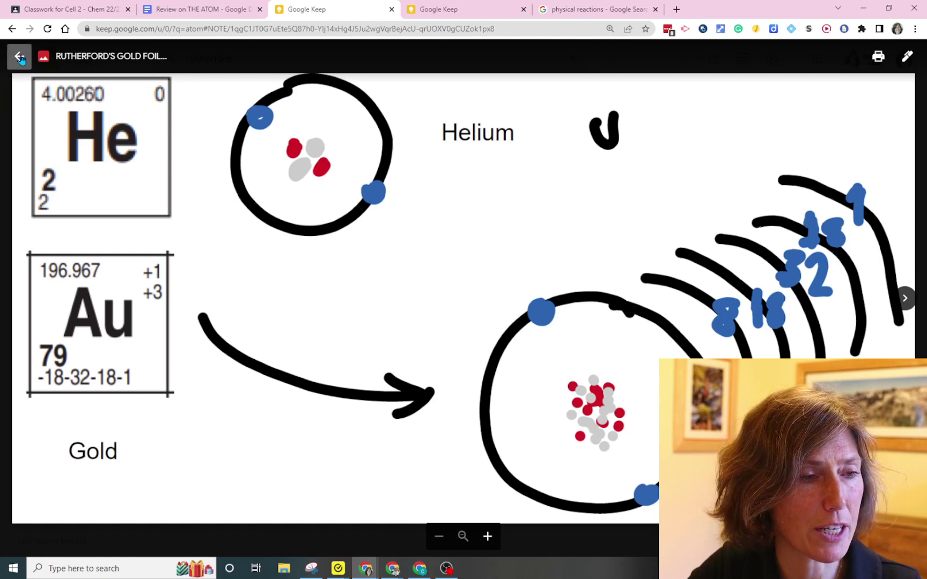
left_click(545, 182)
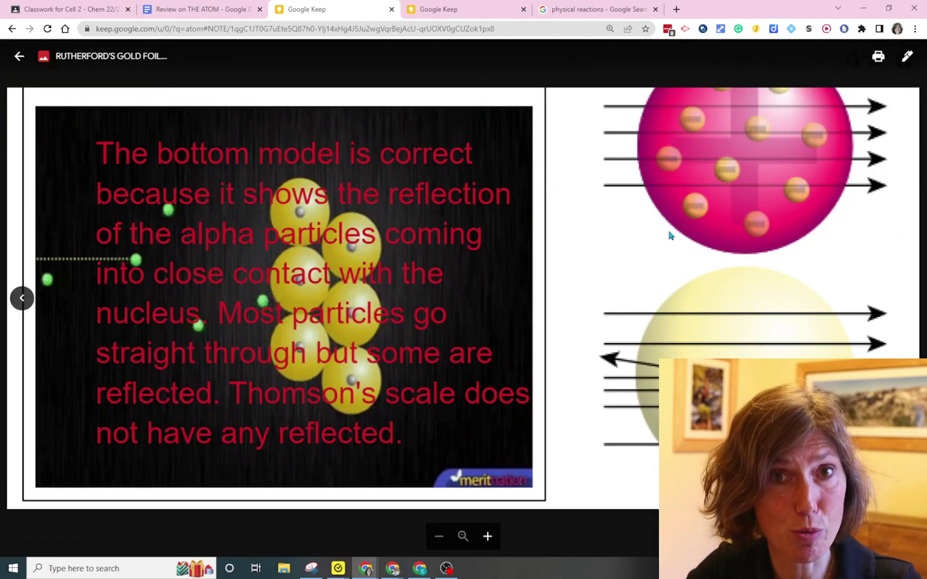
left_click(18, 58)
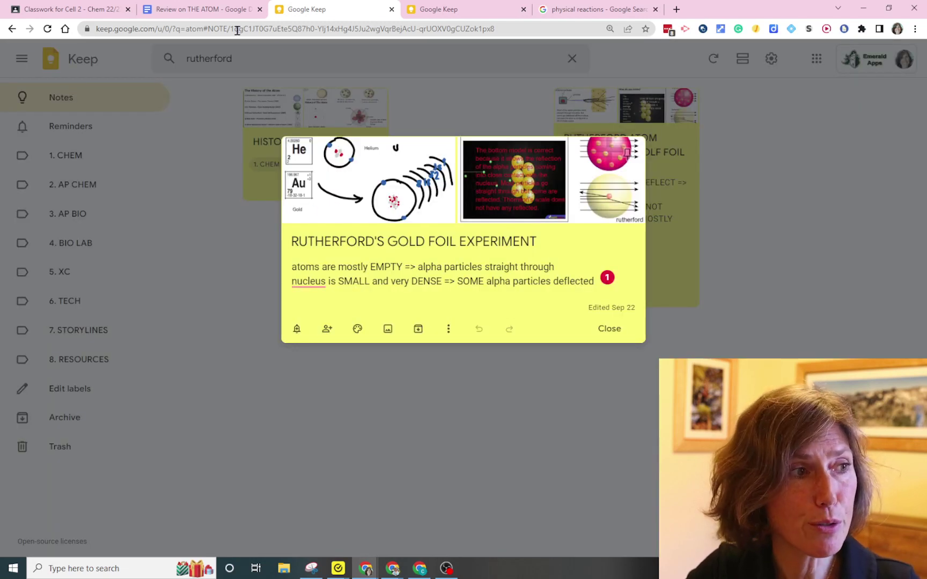
left_click(204, 9)
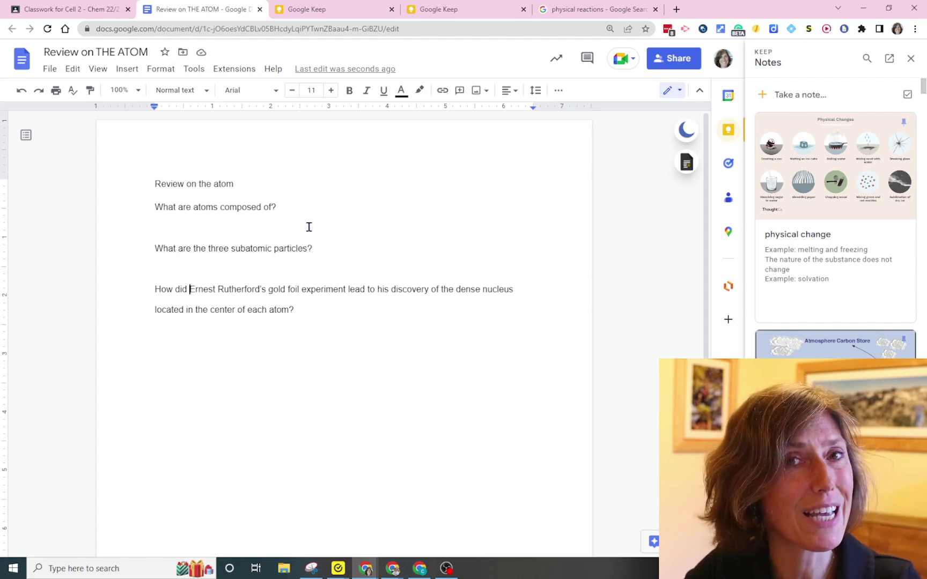
Step: Add blank lines after the Rutherford gold foil question at the end of the document
left_click(312, 316)
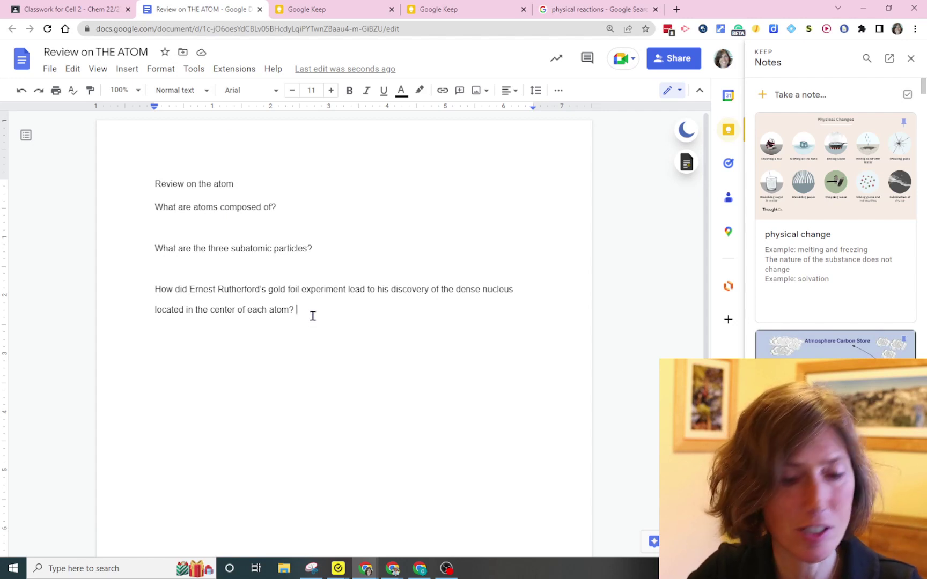
key("Return")
key("Return")
key("Return")
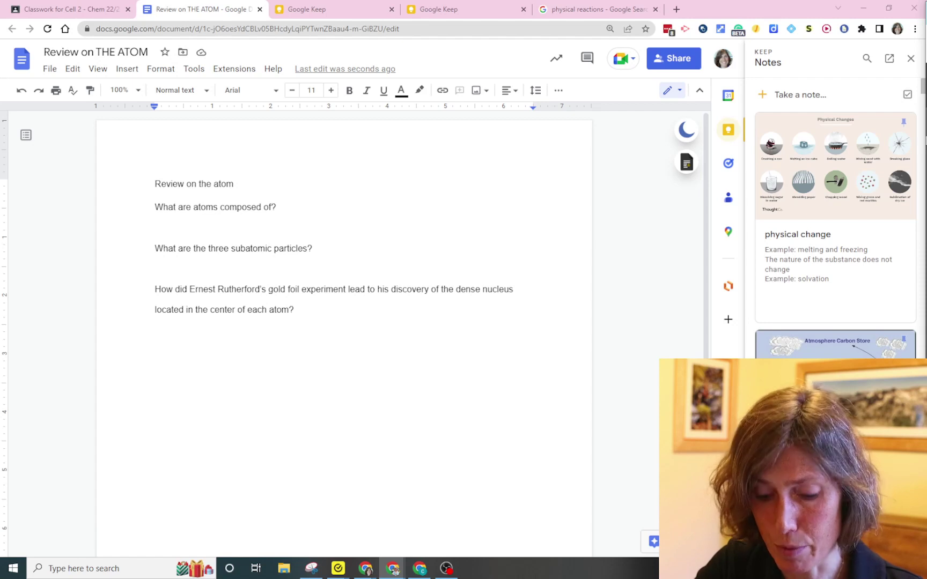
Step: Paste the keyword sentence below the questions and put GOLD FOIL EXPERIMENT on its own line
left_click(312, 315)
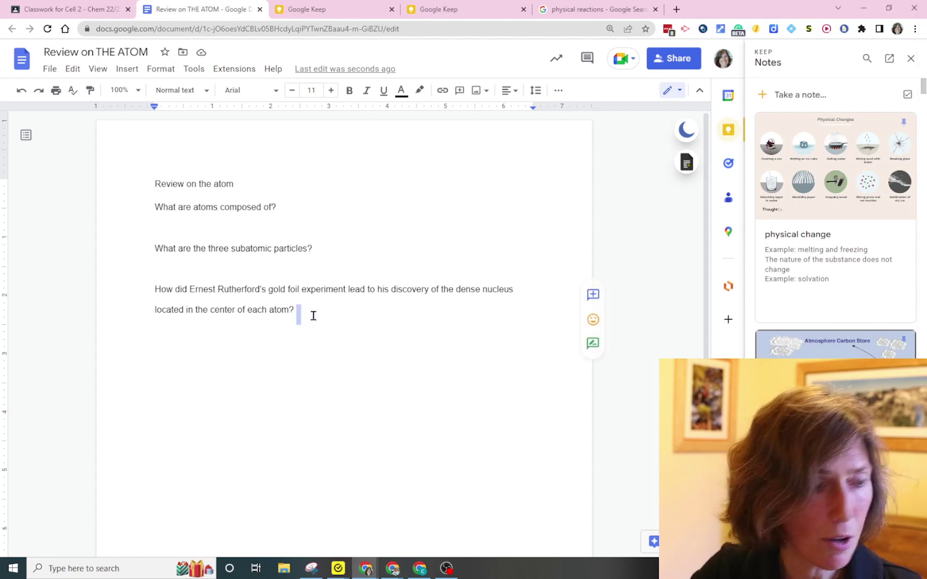
key("Return")
key("Return")
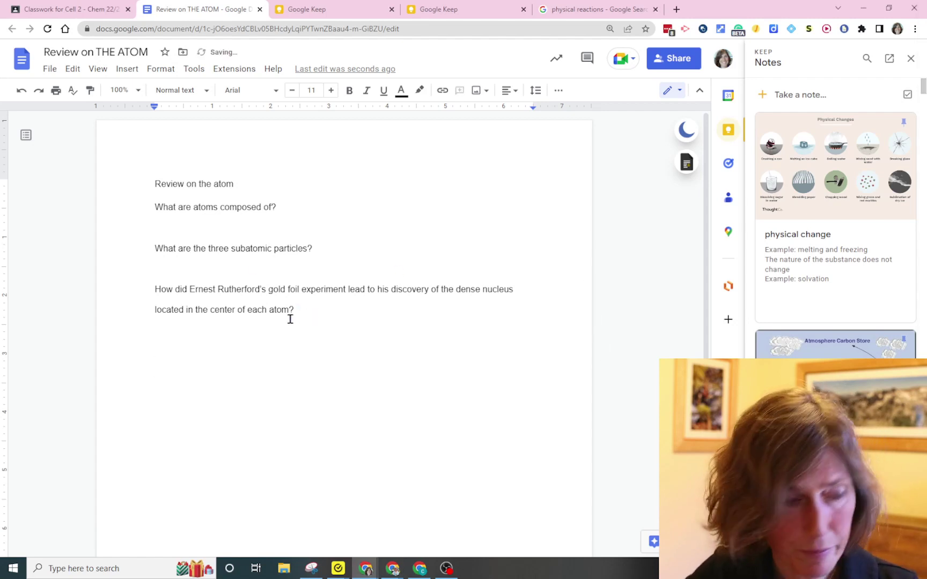
type("ATOM COMPOSITION, GOLD FOIL EXPERIMENT, or perhaps even ATOMIC RADIUS TREND to take it to another level.")
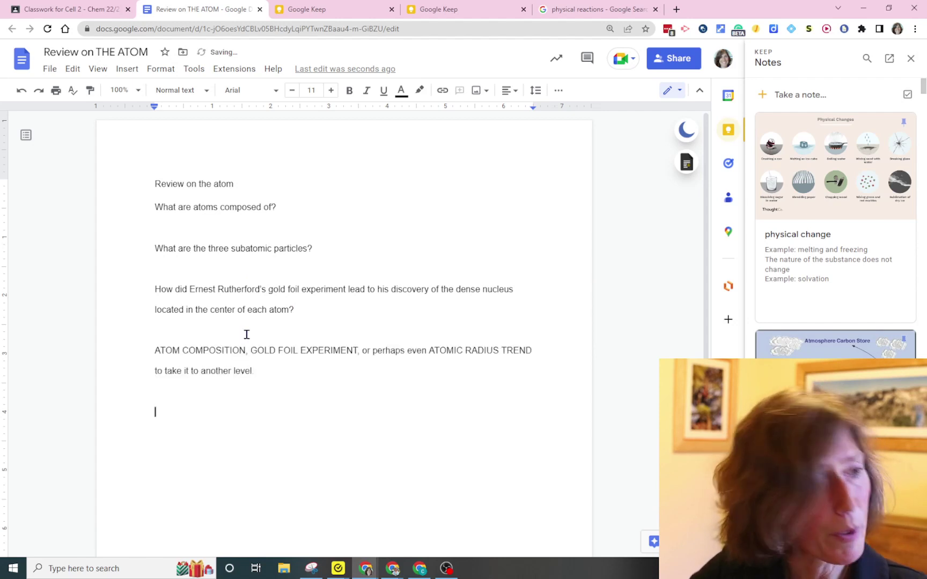
left_click(251, 351)
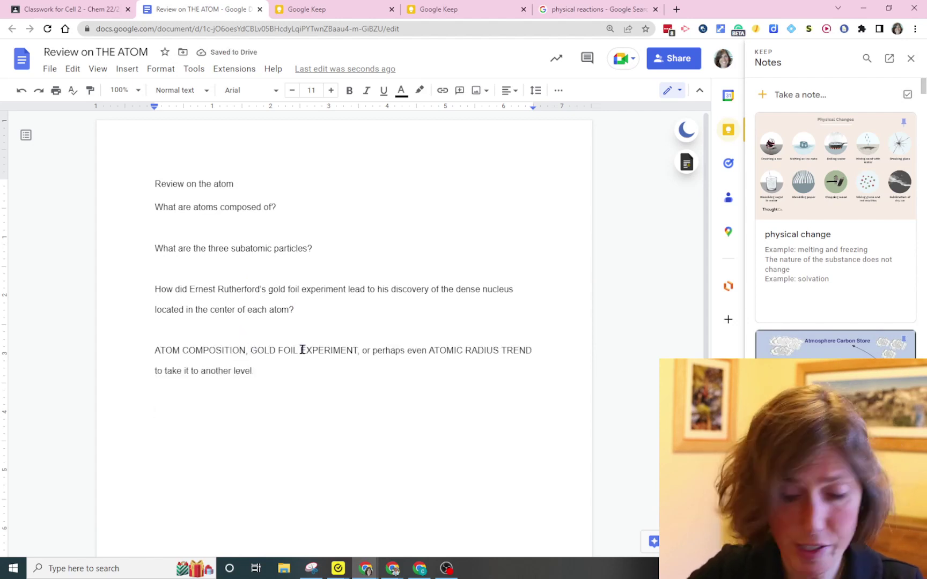
key("BackSpace")
key("BackSpace")
key("Return")
key("Return")
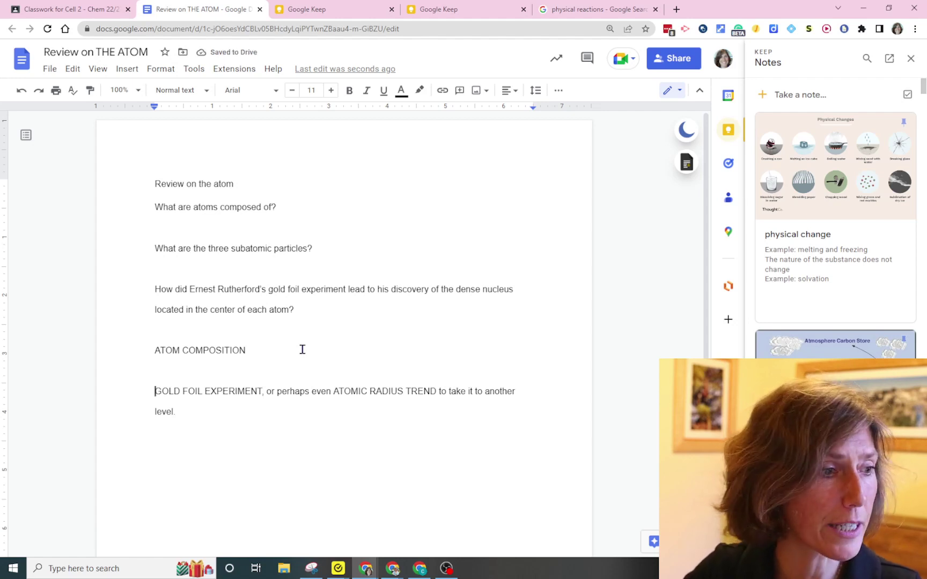
Step: Delete the commas and filler words so ATOMIC RADIUS TREND stands alone on its own line
key("Up")
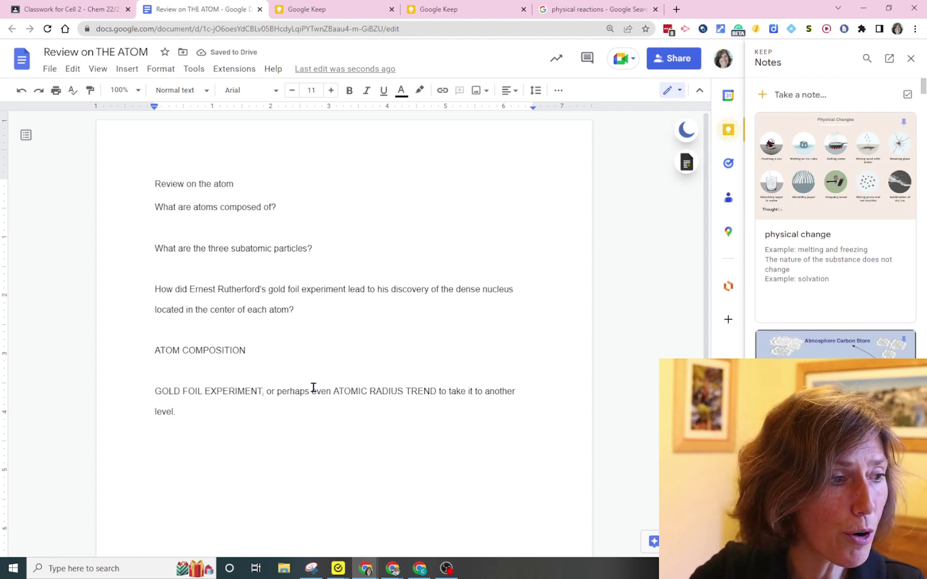
key("Down")
key("ctrl+Right")
key("ctrl+Right")
key("ctrl+Right")
key("ctrl+Right")
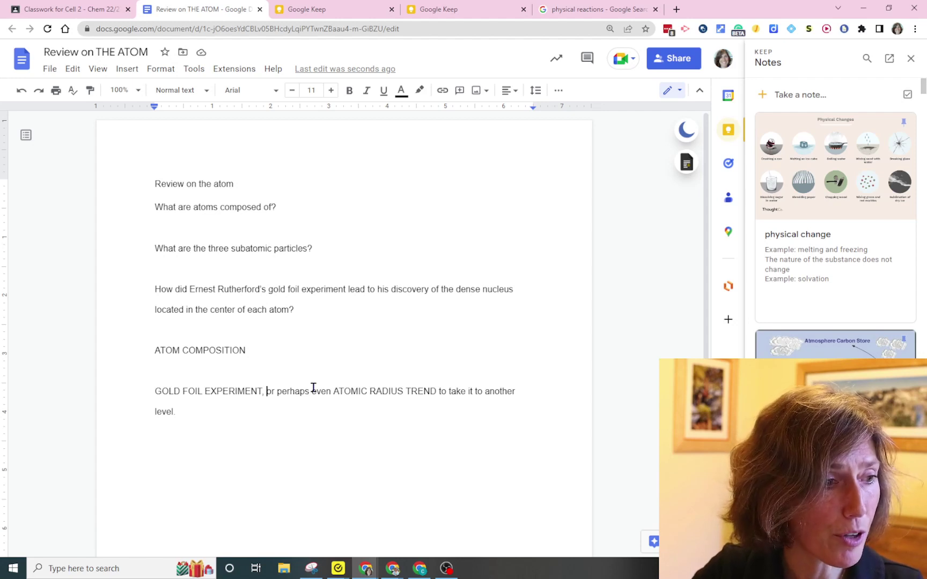
key("BackSpace")
key("BackSpace")
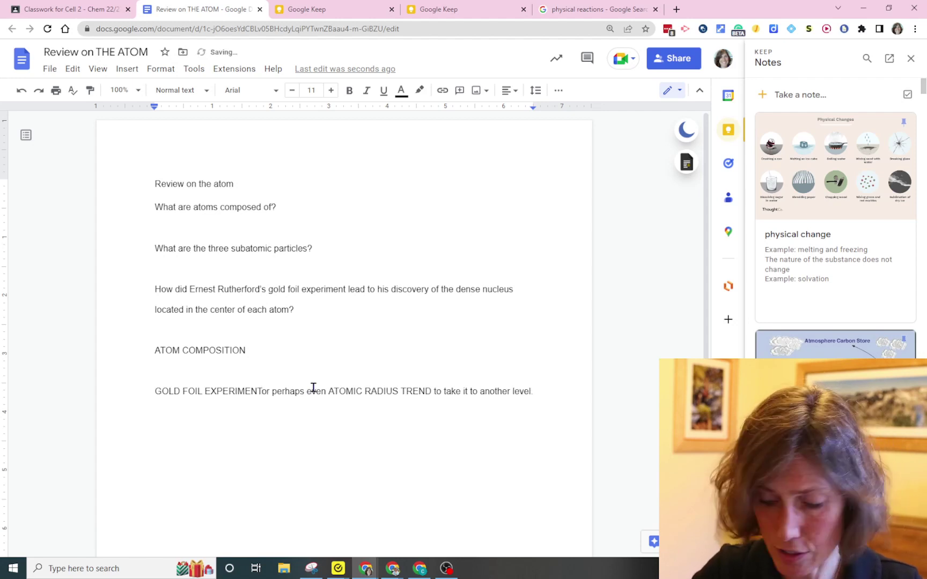
key("Return")
key("Return")
key("Delete")
key("Delete")
key("Delete")
key("Delete")
key("Delete")
key("Delete")
key("Delete")
key("Delete")
key("Delete")
key("Delete")
key("Delete")
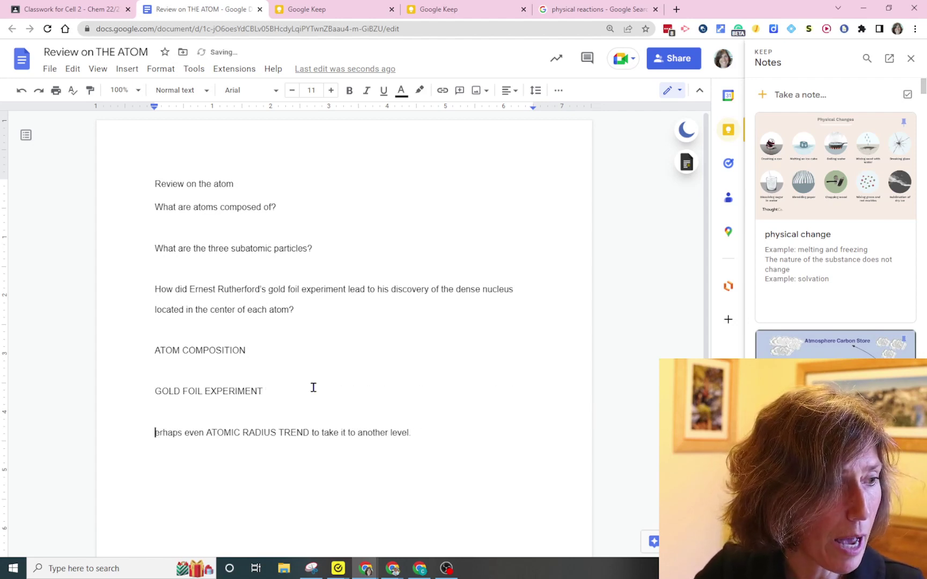
key("Delete")
key("Delete")
key("Delete")
key("Delete")
key("Delete")
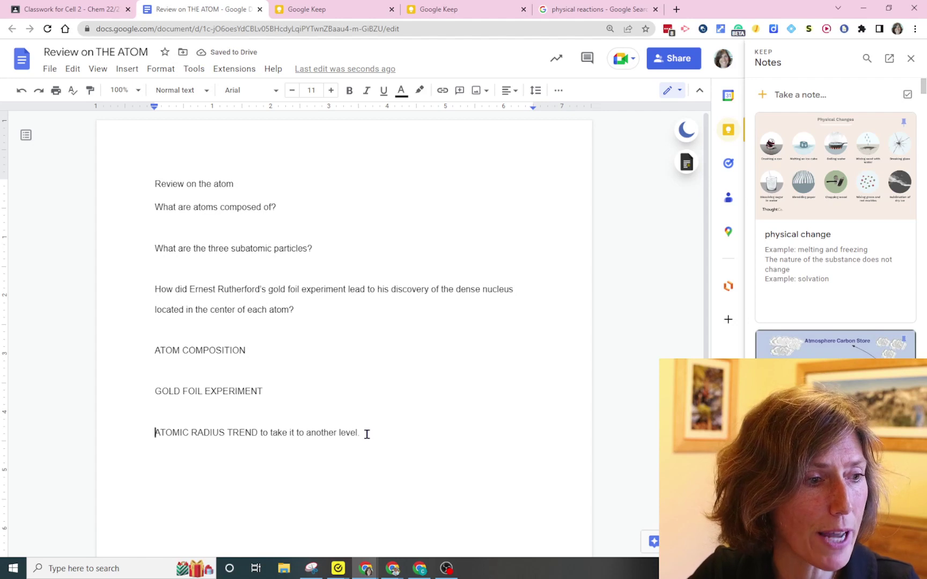
mouse_move(366, 432)
left_mouse_down()
mouse_move(263, 433)
mouse_move(365, 431)
left_mouse_up()
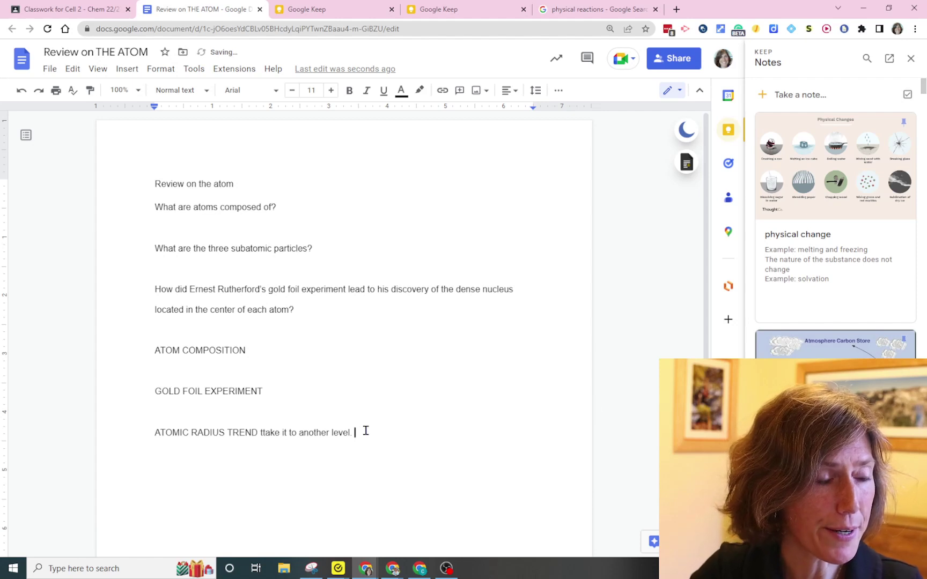
key("BackSpace")
key("BackSpace")
key("BackSpace")
key("BackSpace")
key("BackSpace")
key("BackSpace")
key("BackSpace")
key("BackSpace")
key("BackSpace")
key("BackSpace")
key("BackSpace")
key("BackSpace")
key("BackSpace")
key("BackSpace")
key("BackSpace")
key("BackSpace")
key("BackSpace")
key("BackSpace")
key("BackSpace")
key("BackSpace")
key("BackSpace")
key("BackSpace")
key("BackSpace")
key("BackSpace")
key("BackSpace")
key("BackSpace")
key("BackSpace")
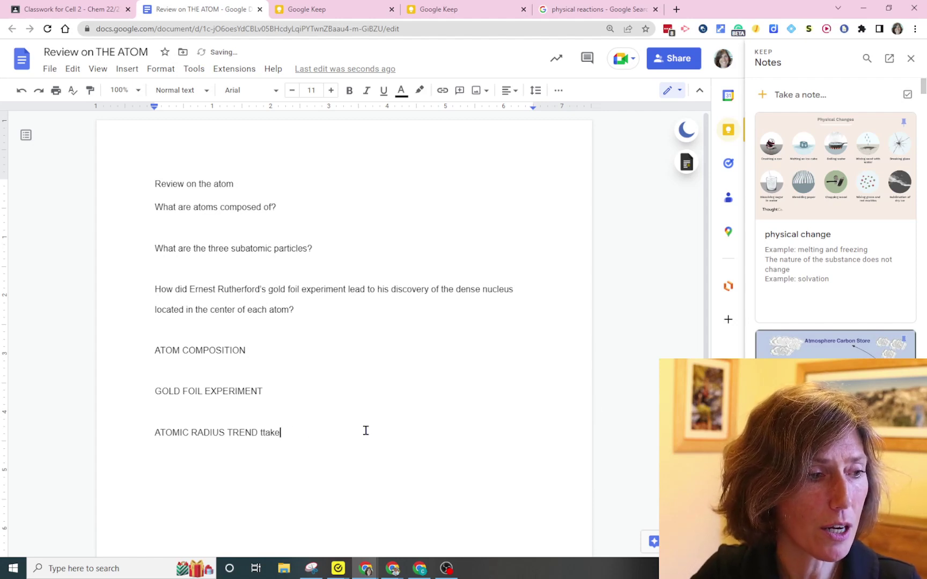
key("BackSpace")
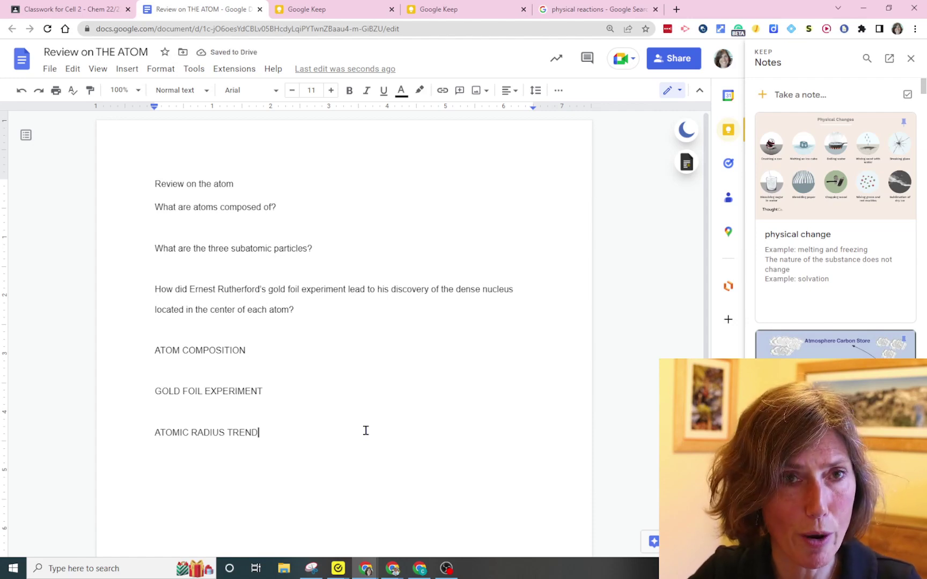
Step: In Keep, close the Rutherford gold foil note, show the 1. CHEM label, and start a new search
left_click(328, 10)
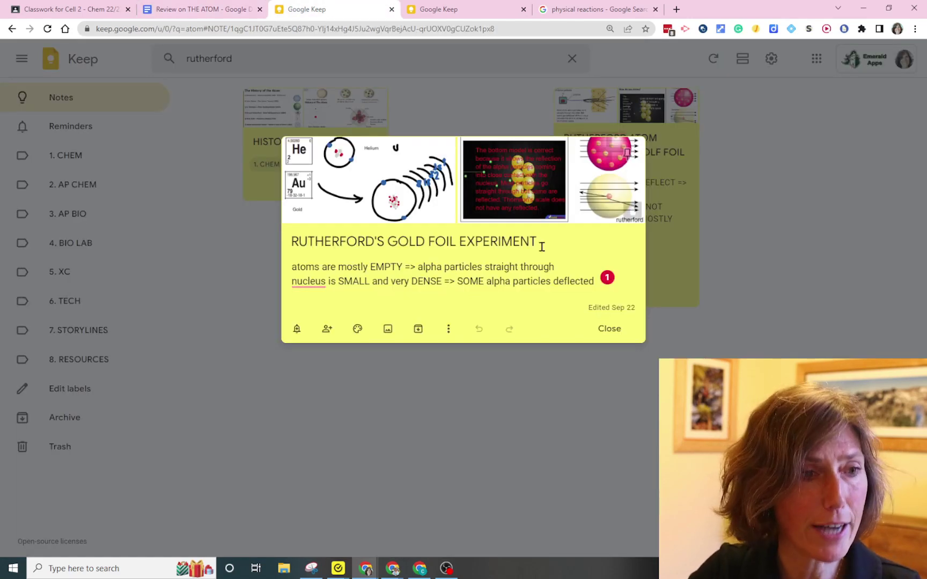
left_click(612, 329)
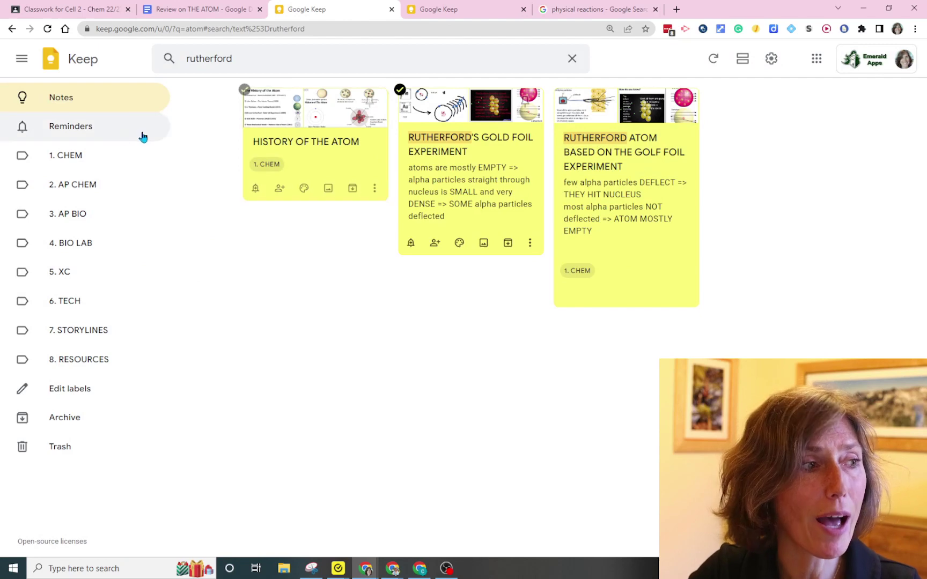
left_click(74, 156)
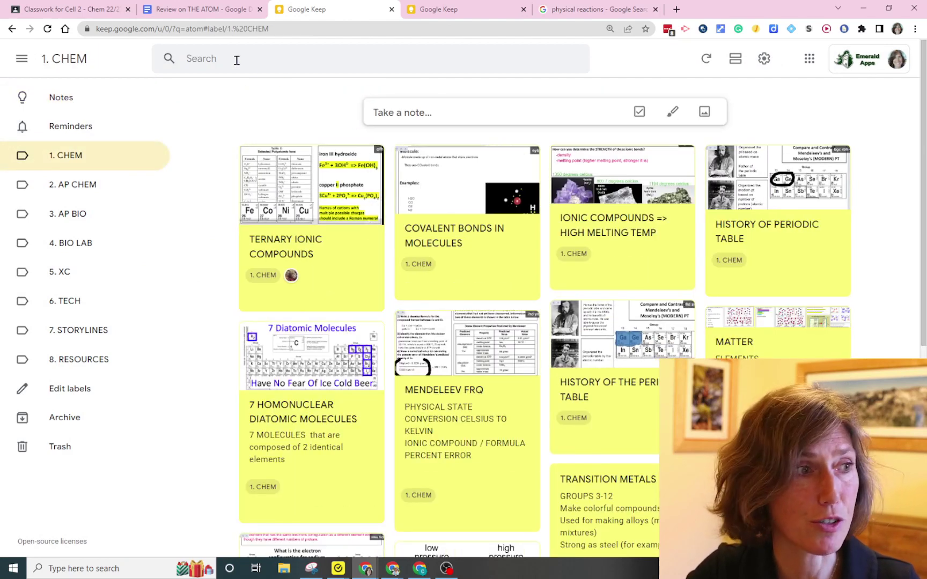
left_click(234, 60)
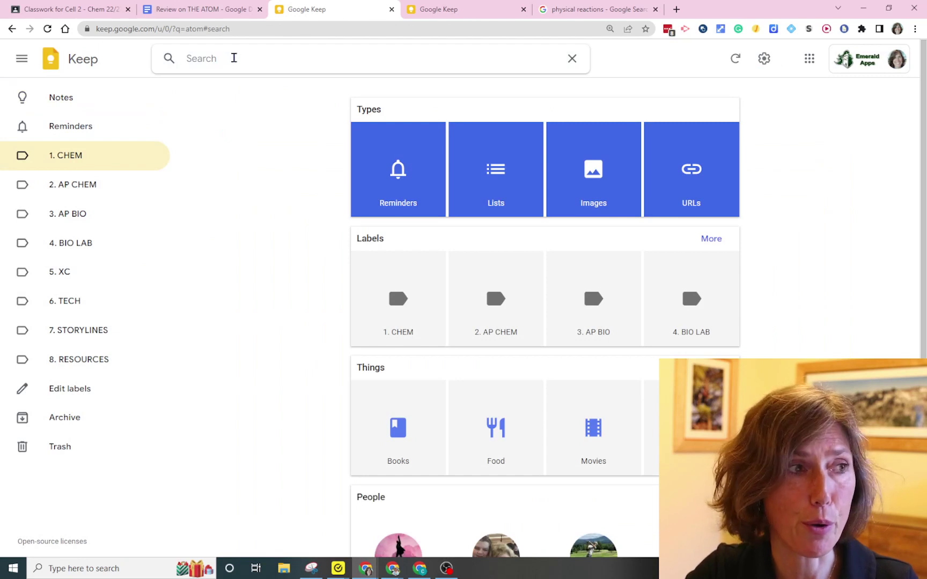
left_click(219, 12)
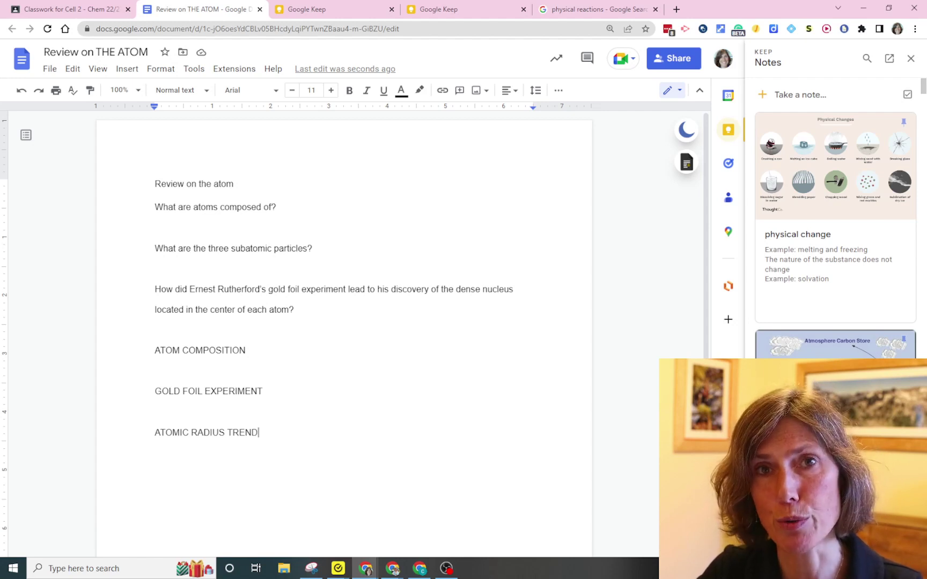
Step: Search the 1. CHEM notes for 'atom' and archive the HISTORY OF THE ATOM note
left_click(306, 9)
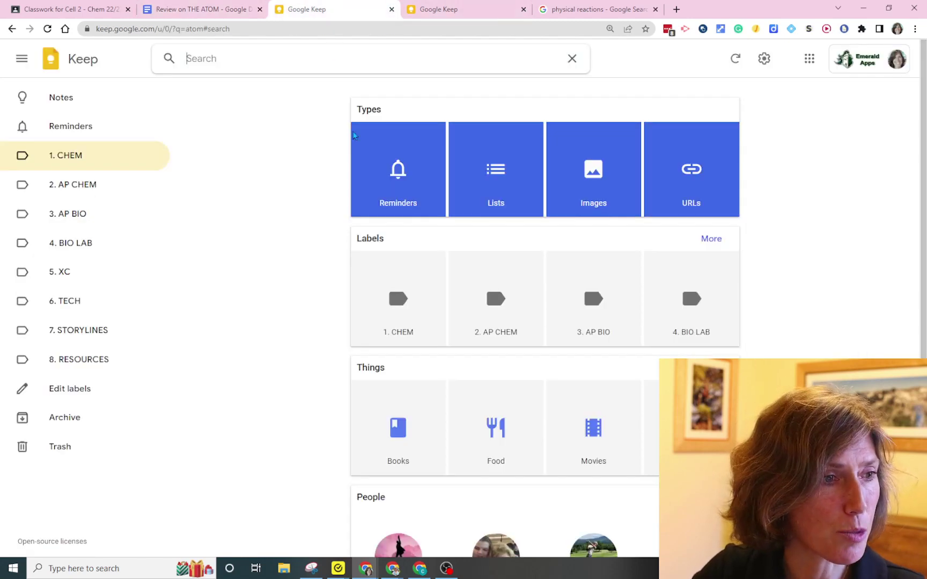
left_click(74, 155)
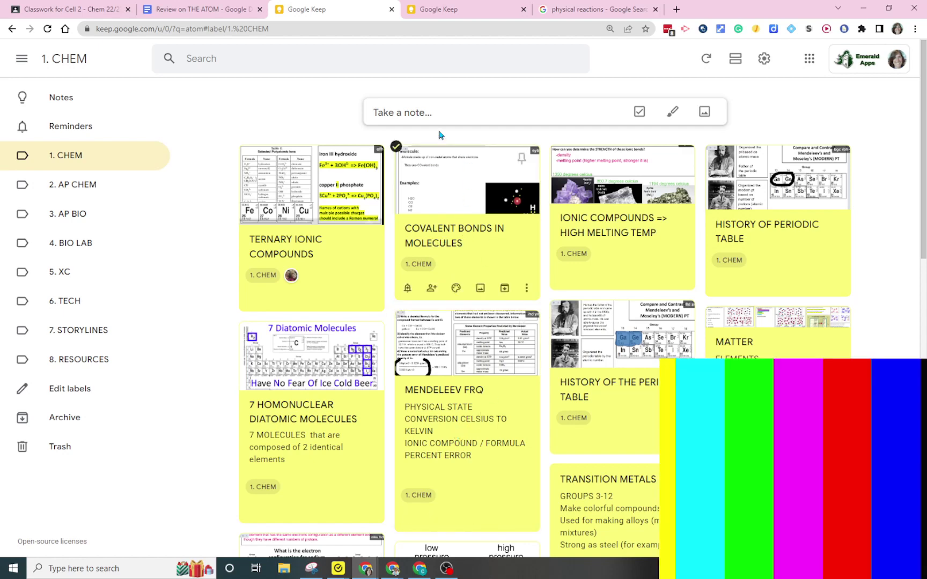
left_click(271, 58)
type("atom")
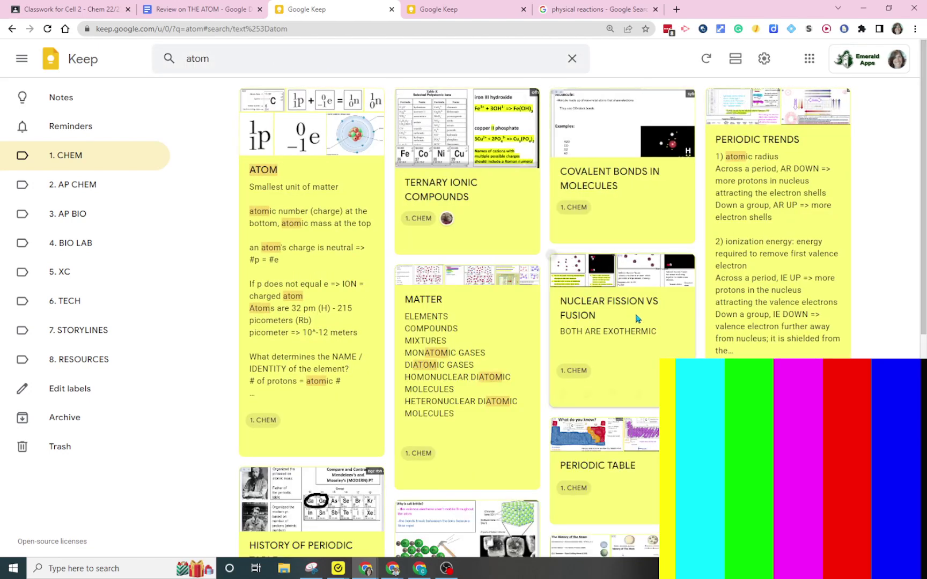
scroll(637, 319, "down", 2)
scroll(635, 349, "down", 2)
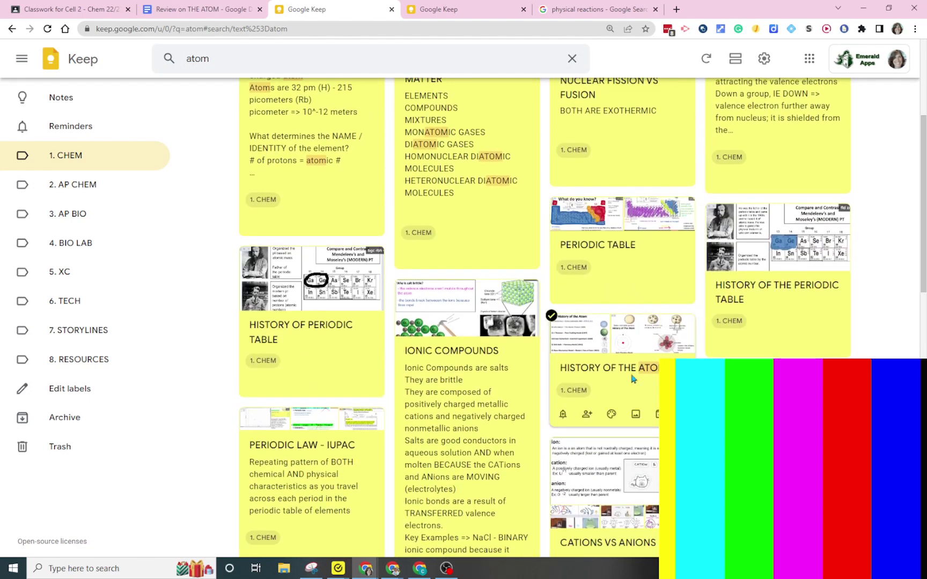
left_click(629, 387)
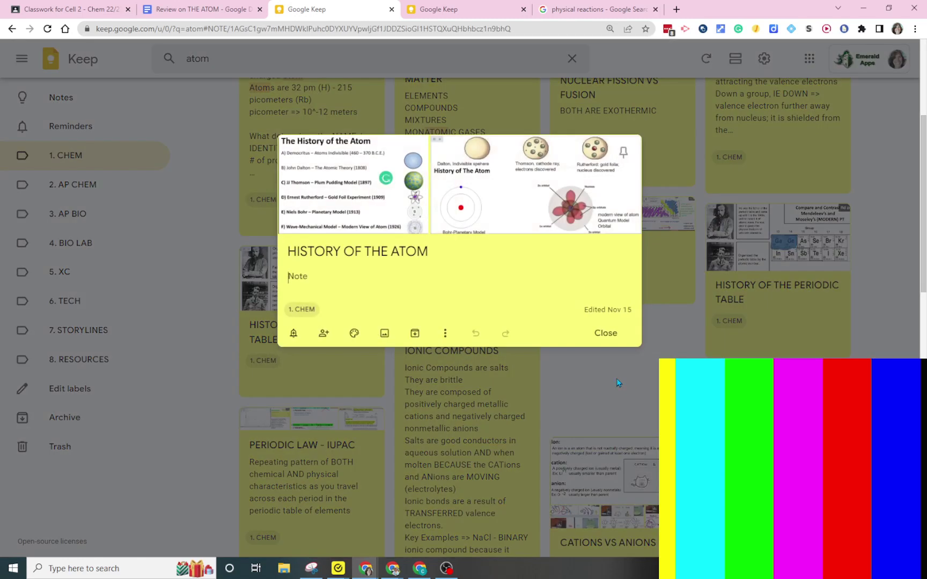
left_click(417, 336)
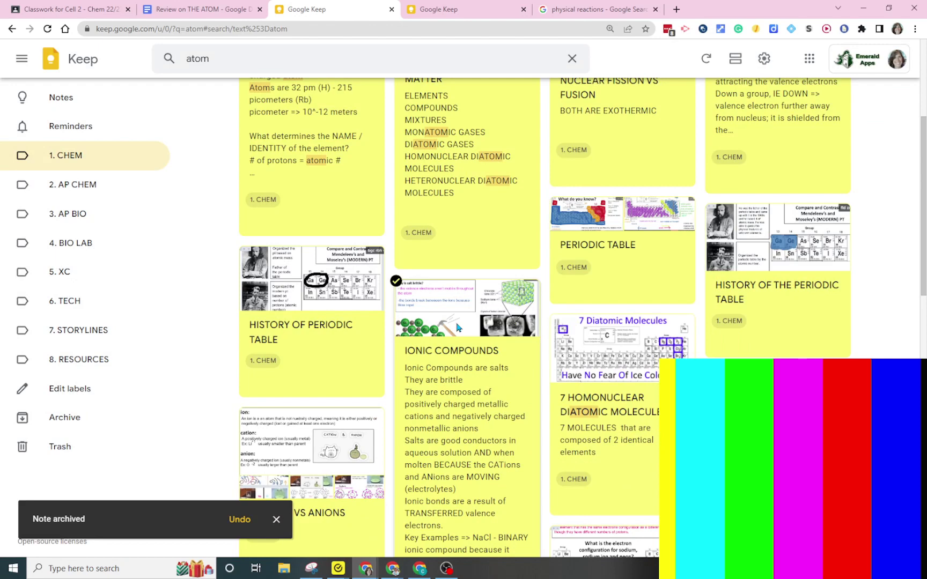
left_click(217, 11)
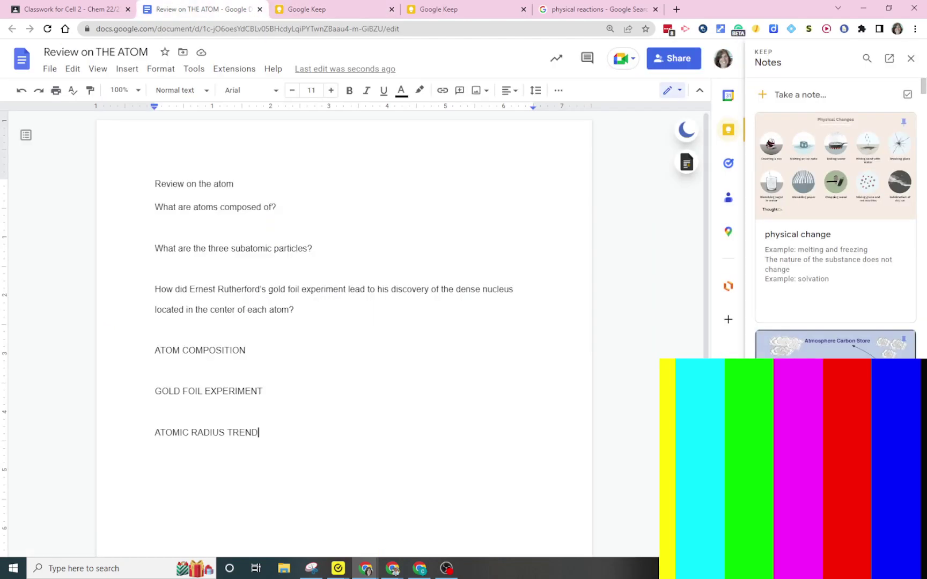